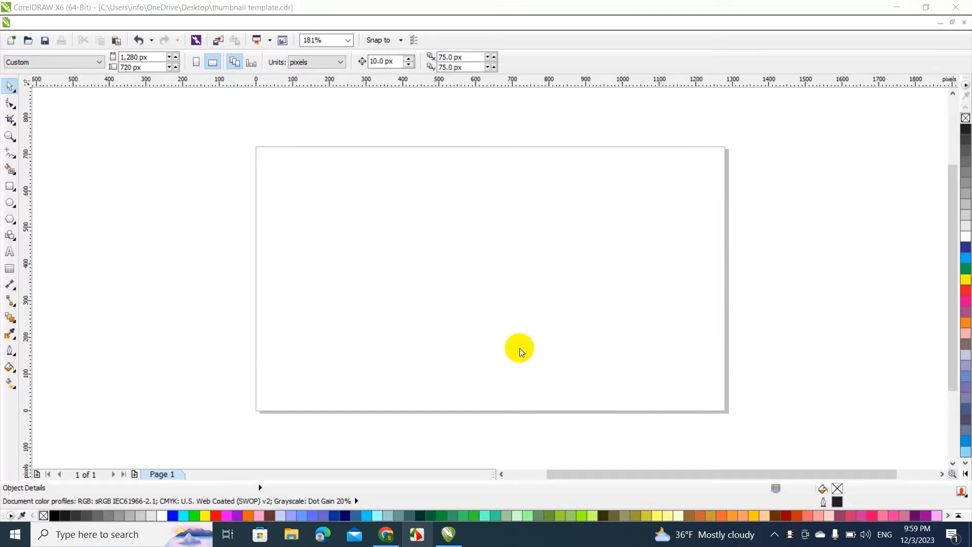
Start an artistic text object on the blank page, slightly above and left of its centre
{"action": "left_click", "coordinate": [9, 251]}
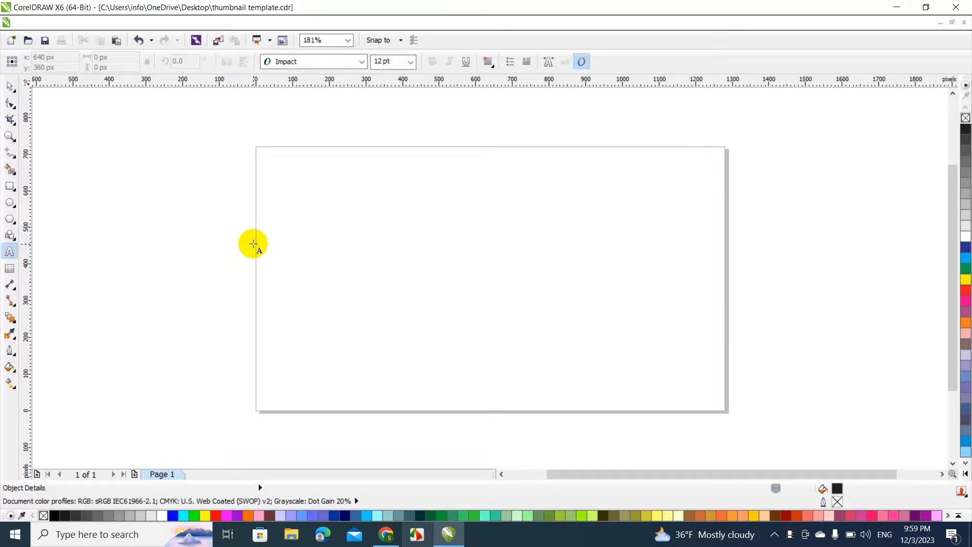
{"action": "left_click", "coordinate": [402, 254]}
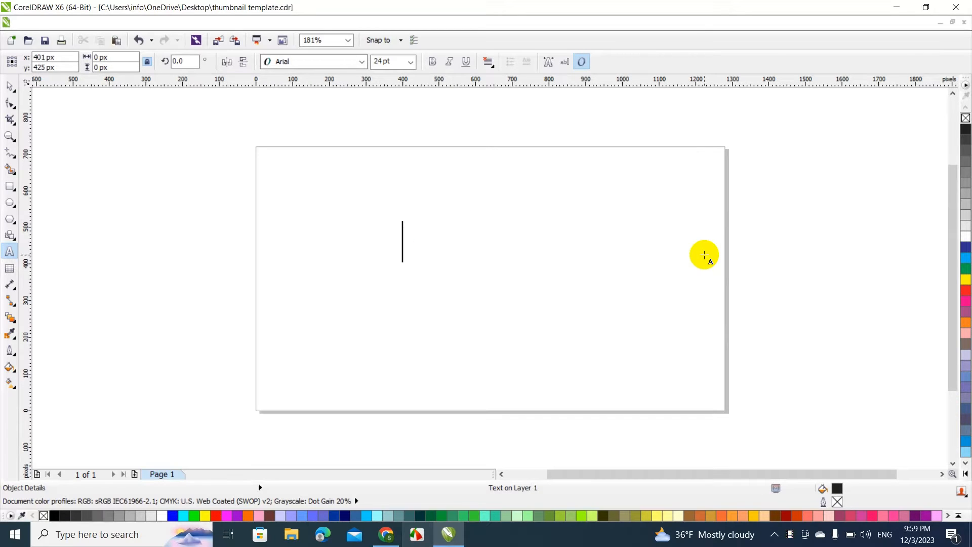
{"action": "type", "text": "Ma"}
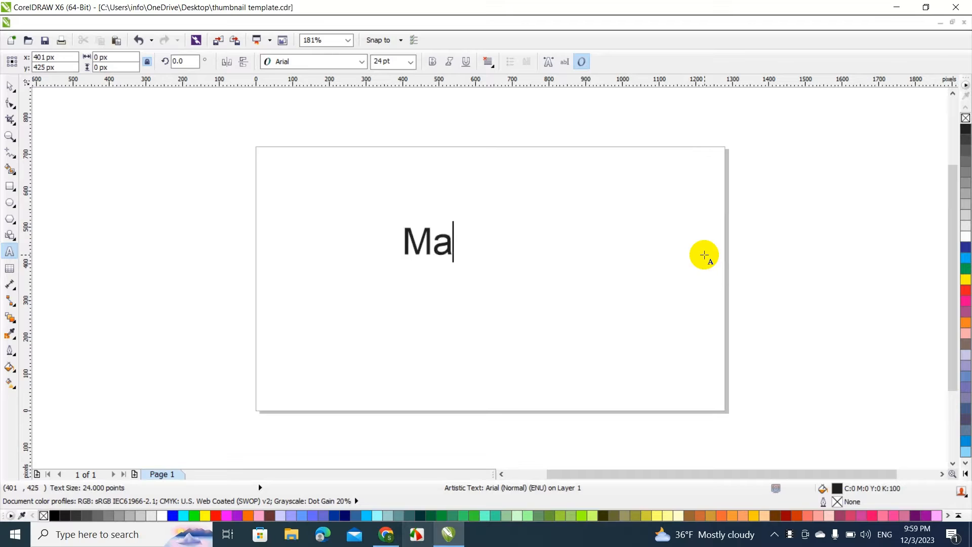
{"action": "type", "text": "tthew"}
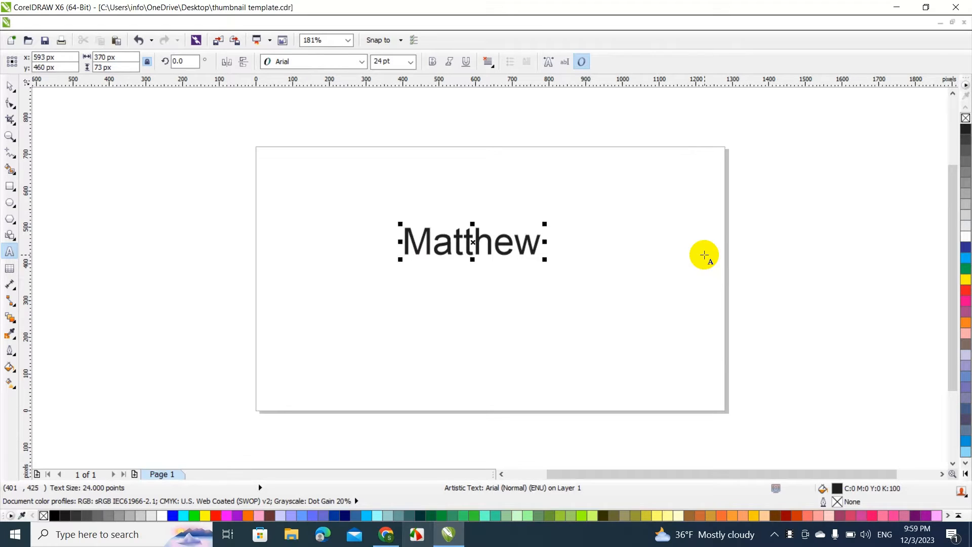
{"action": "key", "text": "BackSpace"}
{"action": "type", "text": "'s L"}
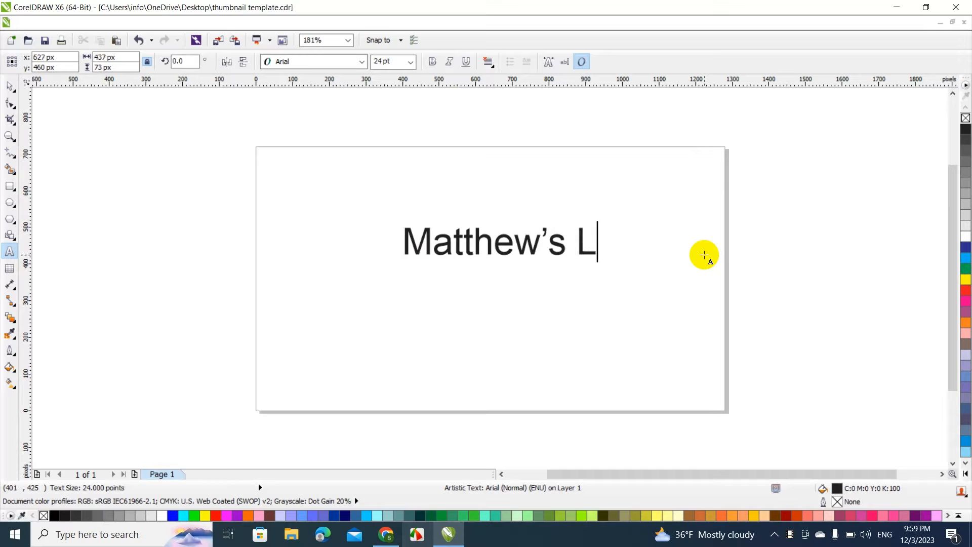
{"action": "type", "text": "awncare"}
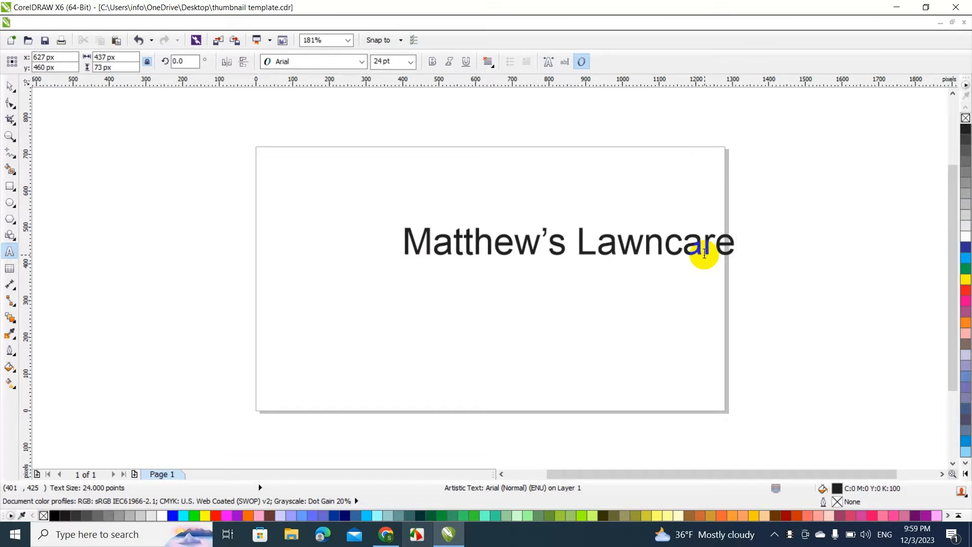
{"action": "key", "text": "BackSpace"}
{"action": "key", "text": "BackSpace"}
{"action": "key", "text": "BackSpace"}
{"action": "key", "text": "BackSpace"}
{"action": "key", "text": "BackSpace"}
{"action": "key", "text": "BackSpace"}
{"action": "key", "text": "BackSpace"}
{"action": "key", "text": "BackSpace"}
{"action": "key", "text": "BackSpace"}
{"action": "key", "text": "BackSpace"}
{"action": "key", "text": "BackSpace"}
{"action": "key", "text": "BackSpace"}
{"action": "key", "text": "BackSpace"}
{"action": "key", "text": "BackSpace"}
{"action": "key", "text": "BackSpace"}
{"action": "key", "text": "BackSpace"}
{"action": "key", "text": "BackSpace"}
{"action": "key", "text": "BackSpace"}
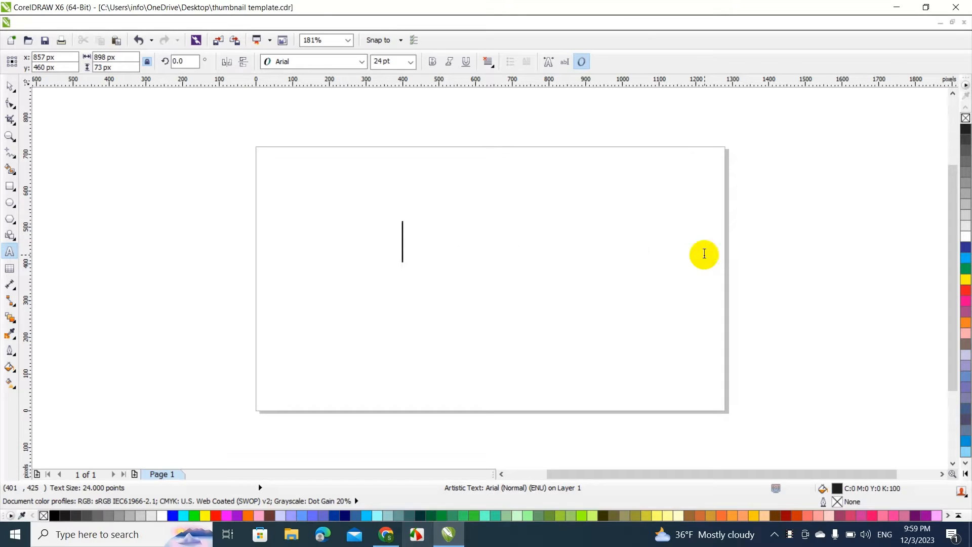
Enter the heading MATTHEW'S LAWNCARE in capitals, replacing the misspelled first word with the suggested spelling MATTHEW and completing the text
{"action": "type", "text": "MATTEW"}
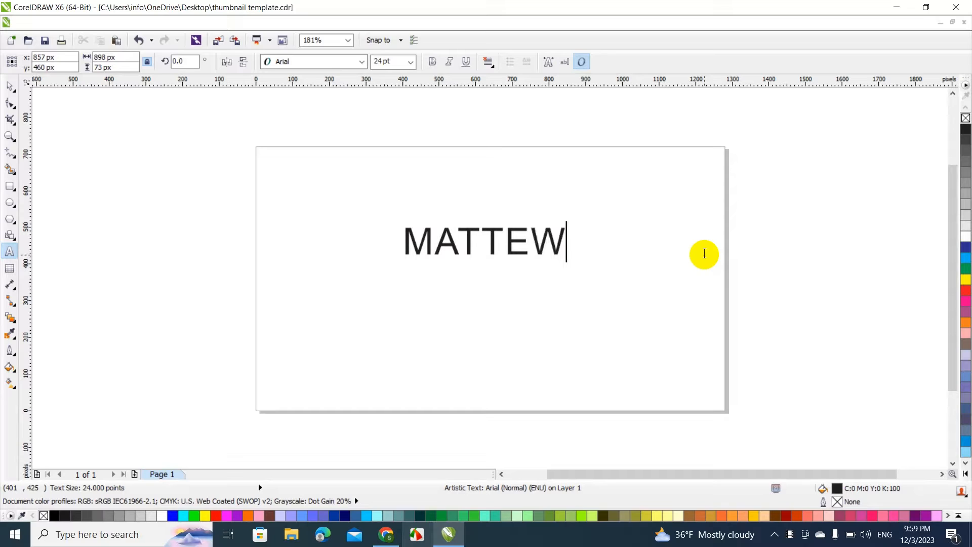
{"action": "key", "text": "BackSpace"}
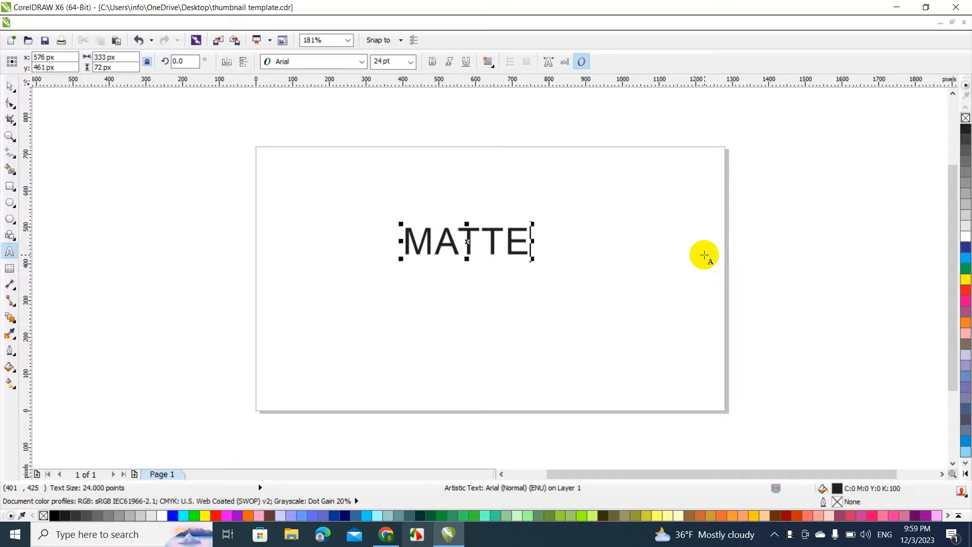
{"action": "type", "text": "W"}
{"action": "type", "text": "'S"}
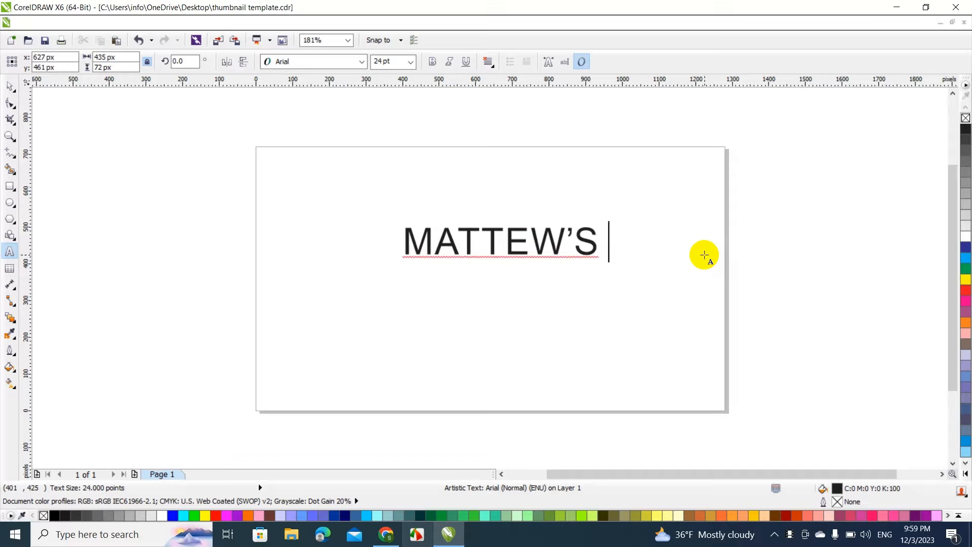
{"action": "right_click", "coordinate": [573, 248]}
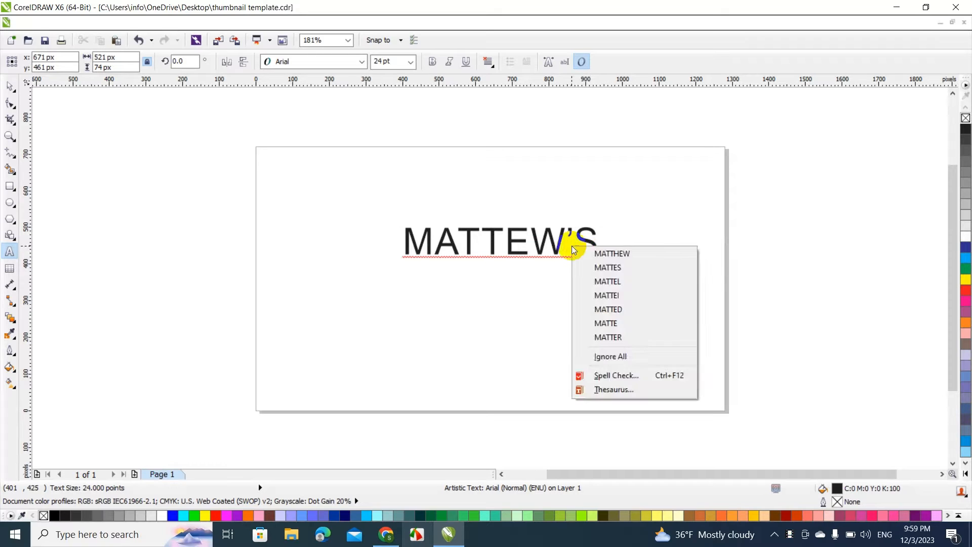
{"action": "left_click", "coordinate": [605, 254]}
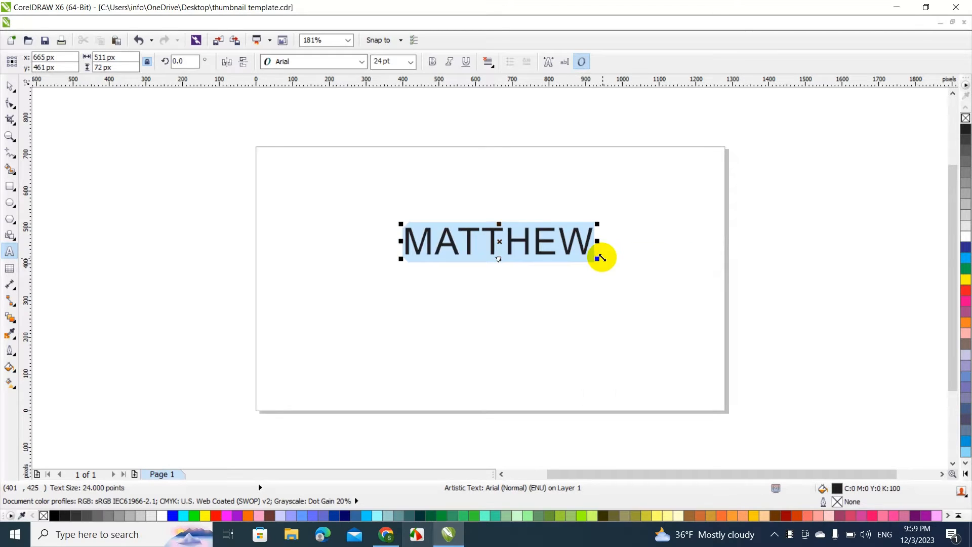
{"action": "left_click", "coordinate": [593, 241]}
{"action": "type", "text": "'S L"}
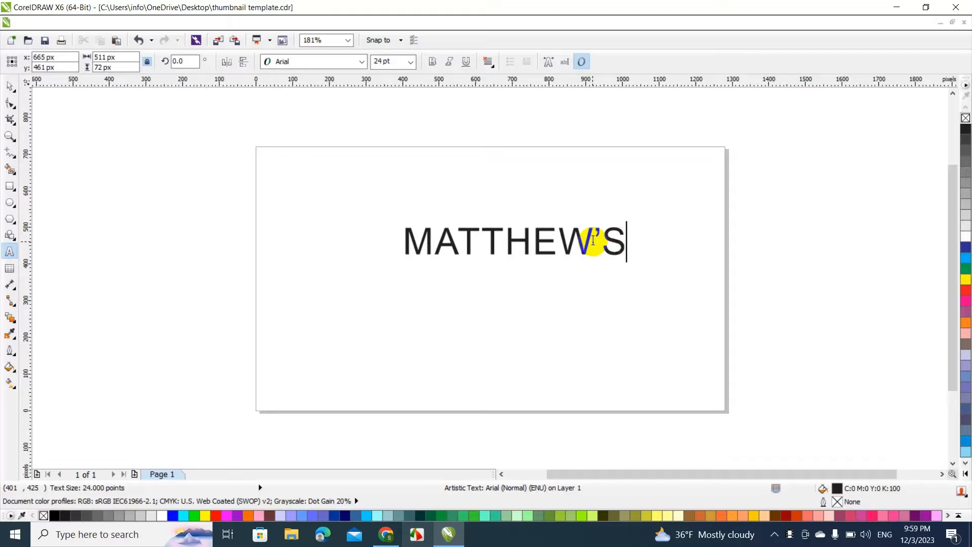
{"action": "type", "text": "AWNCARE"}
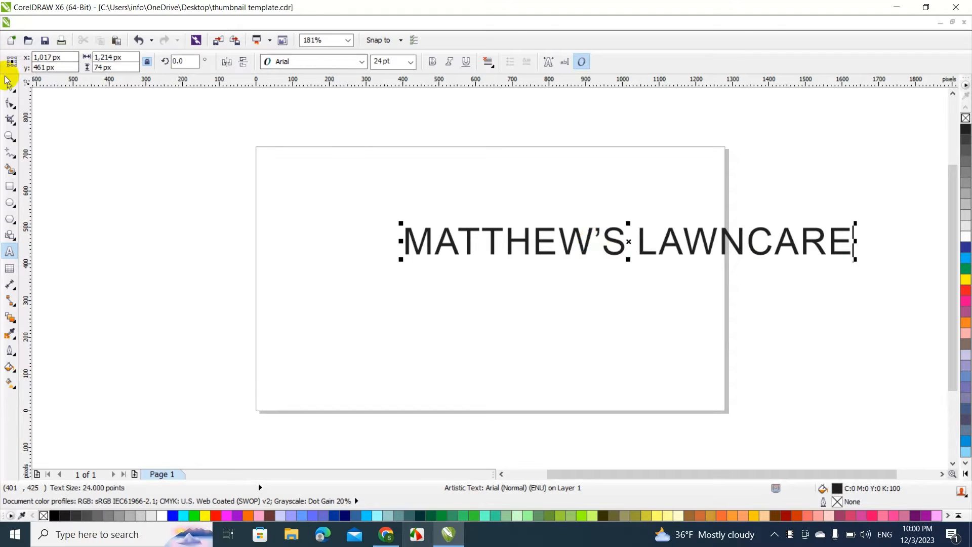
Set the font of the MATTHEW'S LAWNCARE heading to Impact
{"action": "left_click", "coordinate": [10, 86]}
{"action": "left_click", "coordinate": [306, 59]}
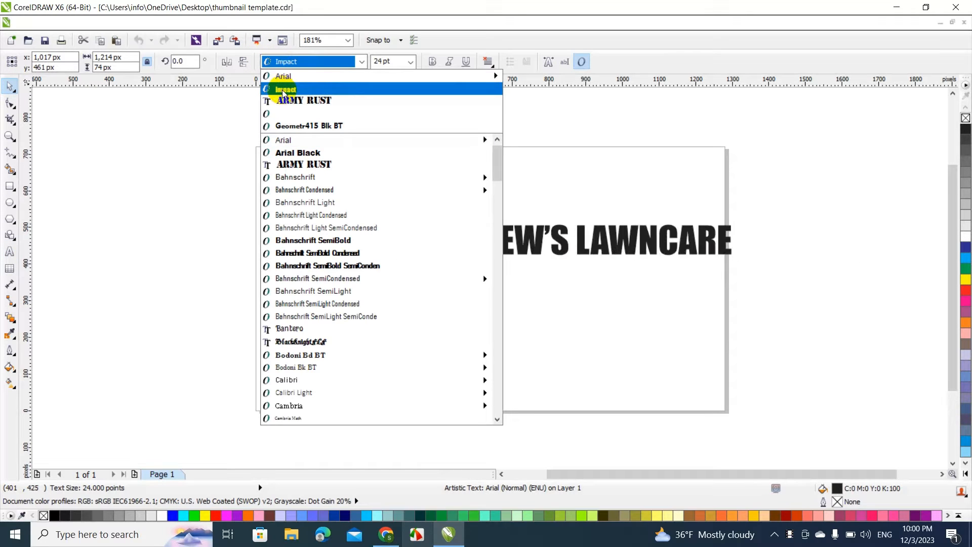
{"action": "left_click", "coordinate": [283, 91]}
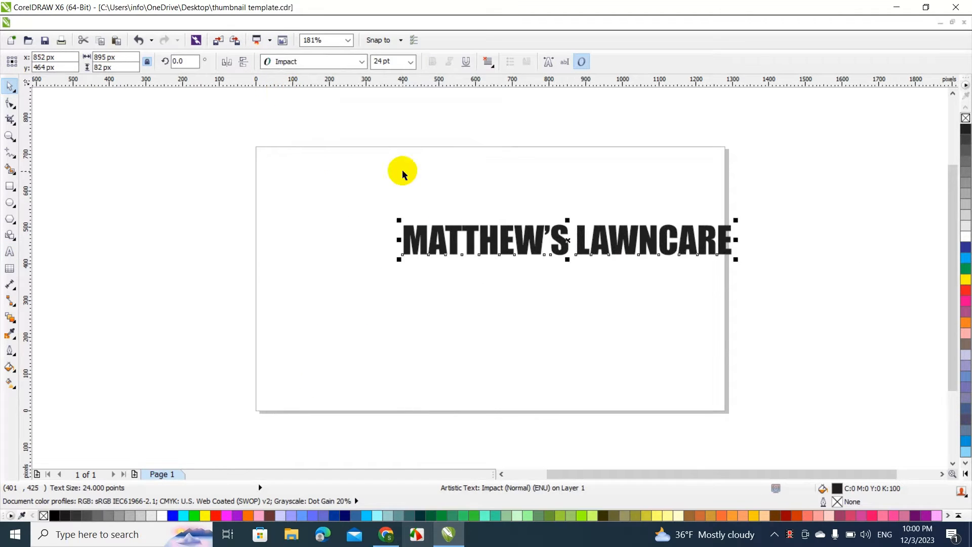
{"action": "left_click", "coordinate": [318, 65]}
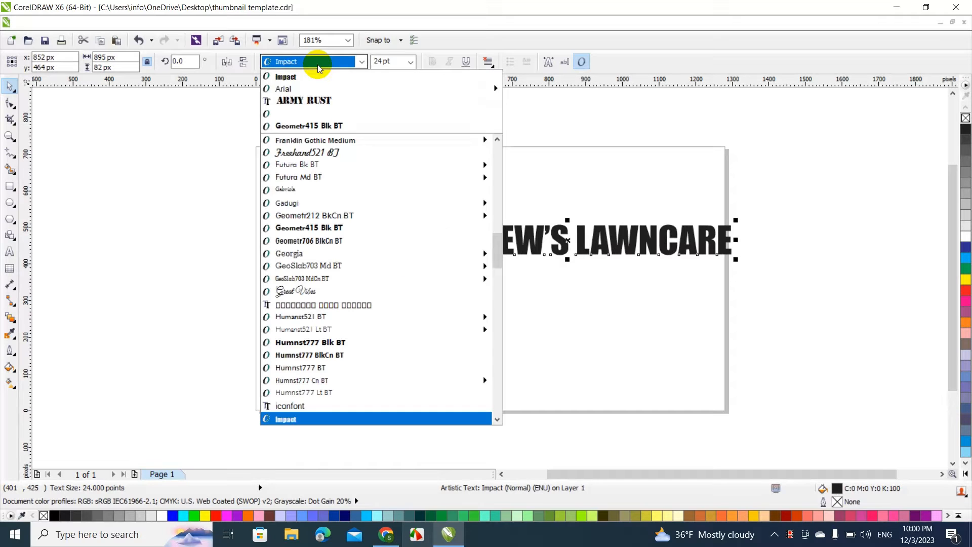
{"action": "left_click", "coordinate": [286, 77]}
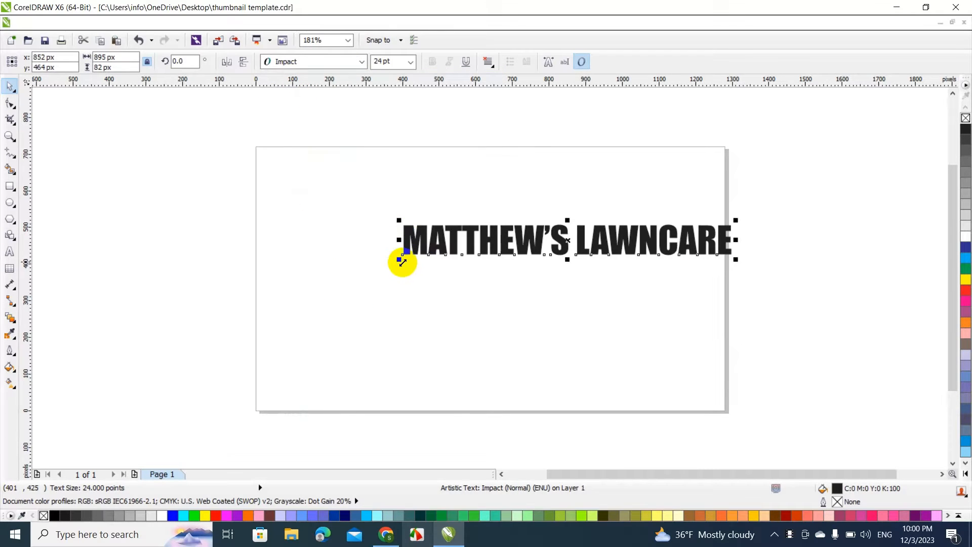
Enlarge the heading to about 1,467 px wide and move it near the page's upper edge
{"action": "left_click_drag", "start_coordinate": [402, 262], "coordinate": [191, 397]}
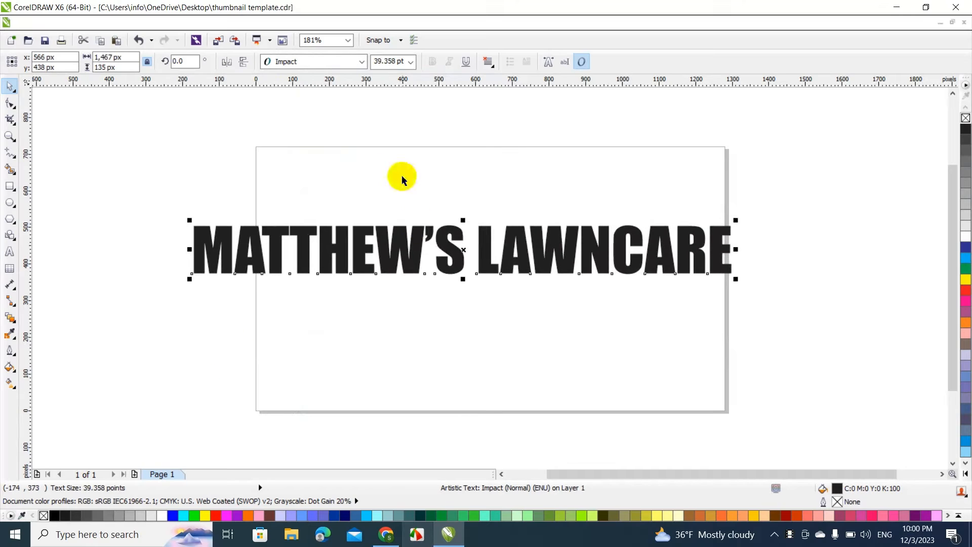
{"action": "left_click_drag", "start_coordinate": [416, 232], "coordinate": [457, 172]}
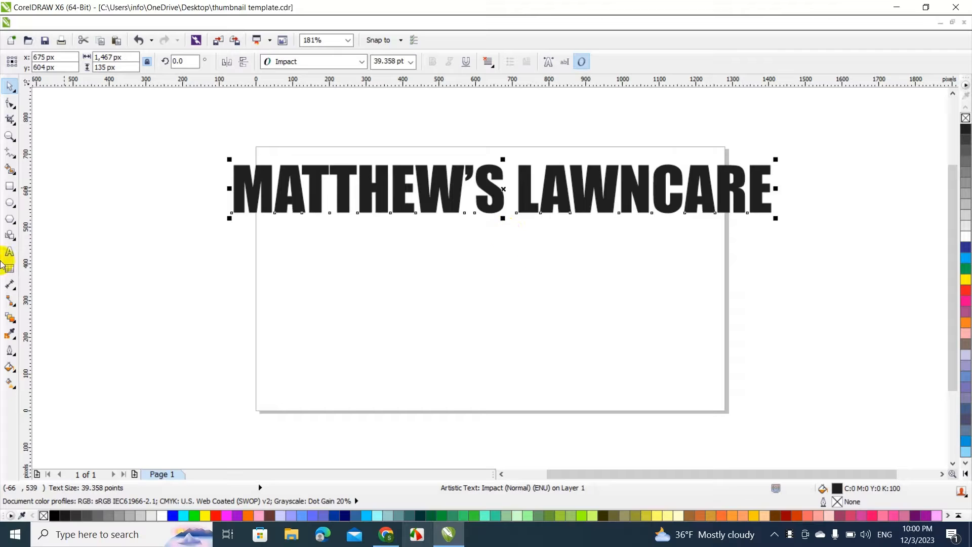
{"action": "left_click", "coordinate": [202, 284]}
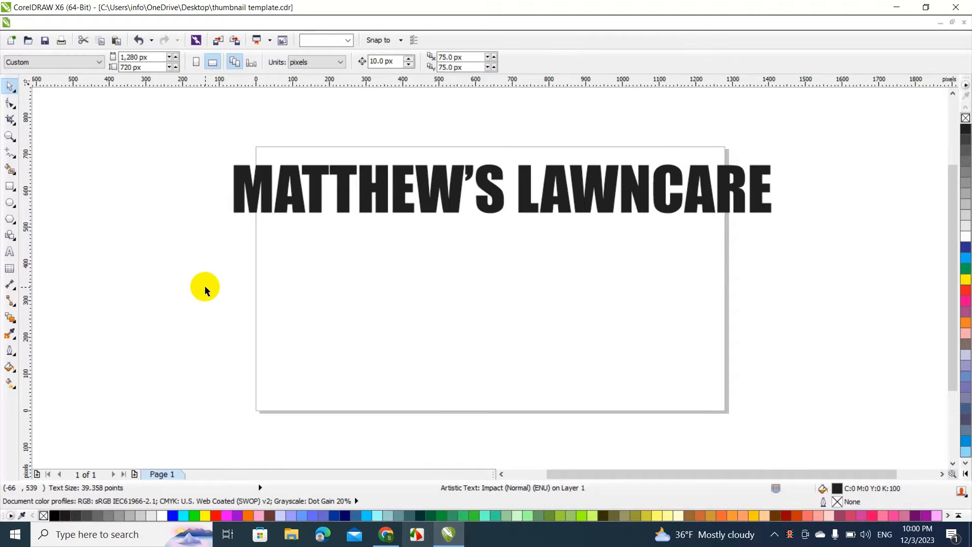
Draw a rectangle about 1,493 px wide and 399 px high below the heading
{"action": "left_click", "coordinate": [10, 186]}
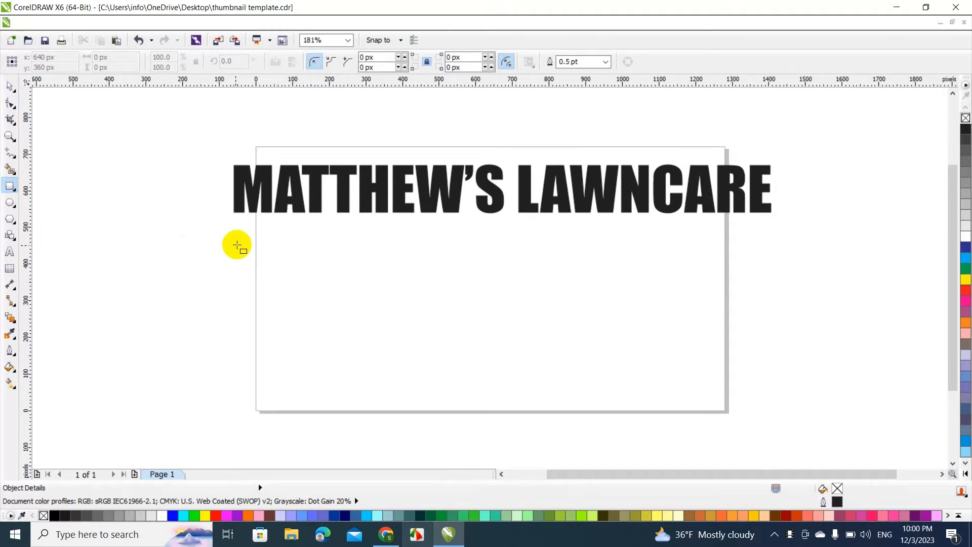
{"action": "mouse_move", "coordinate": [226, 245]}
{"action": "left_mouse_down"}
{"action": "mouse_move", "coordinate": [581, 371]}
{"action": "mouse_move", "coordinate": [855, 405]}
{"action": "mouse_move", "coordinate": [773, 390]}
{"action": "left_mouse_up"}
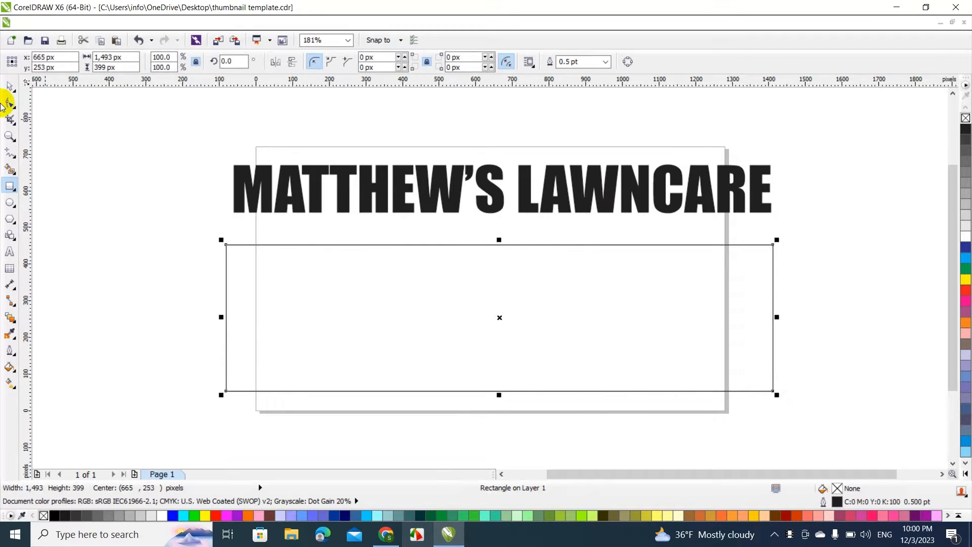
{"action": "left_click", "coordinate": [10, 87]}
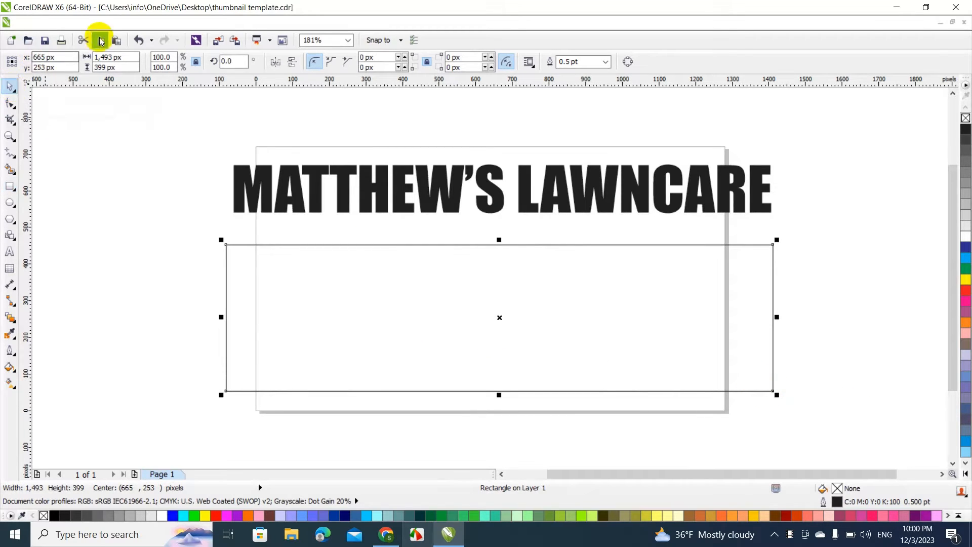
Apply the Weld shaping operation to the rectangle to turn it into an editable curve
{"action": "left_click", "coordinate": [135, 24]}
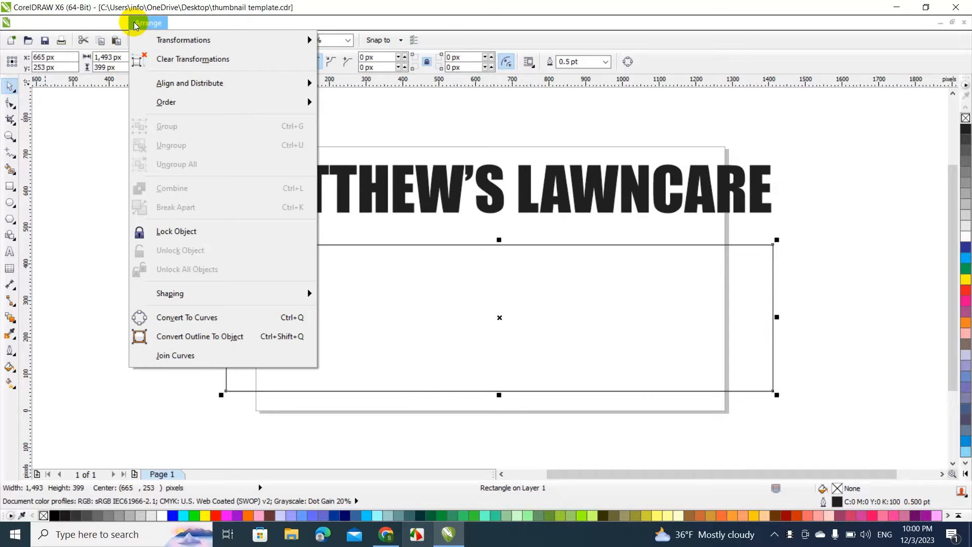
{"action": "mouse_move", "coordinate": [245, 289]}
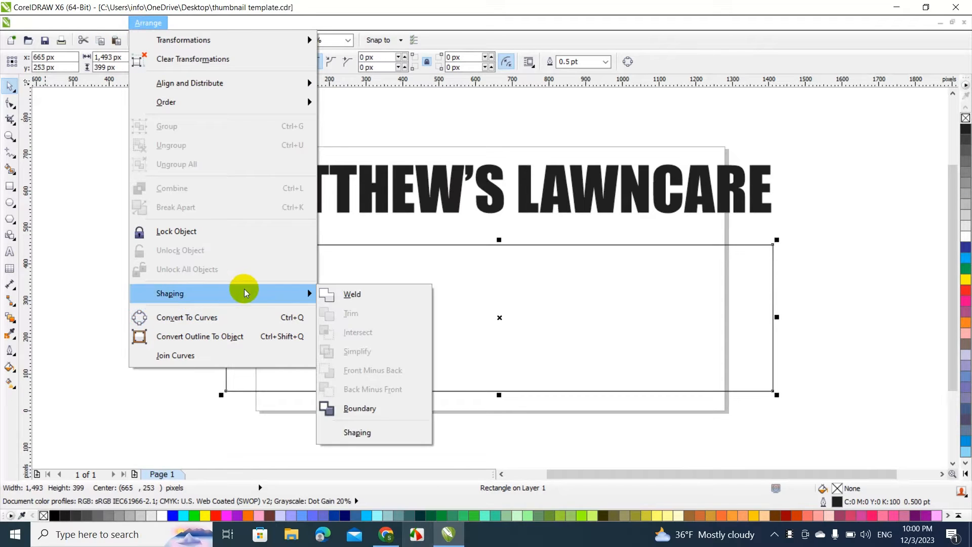
{"action": "left_click", "coordinate": [352, 295]}
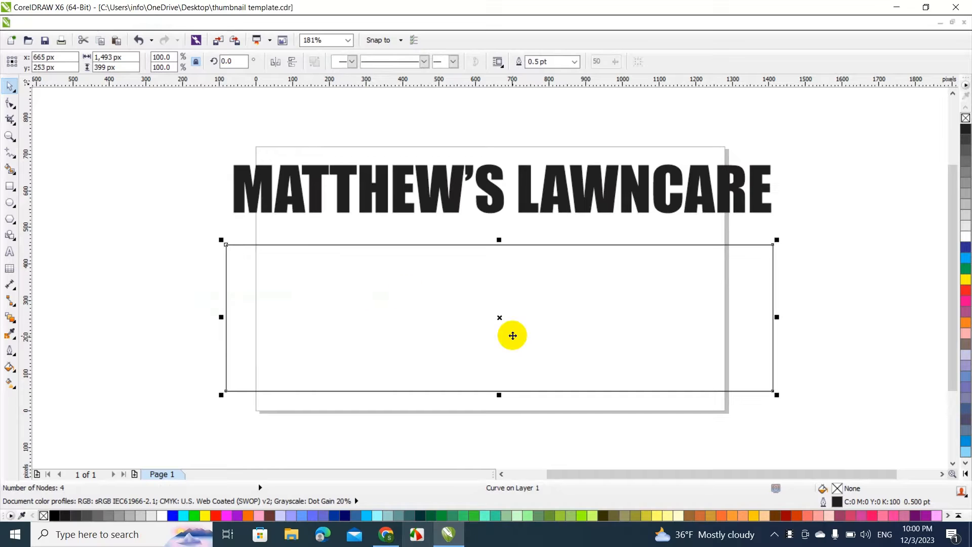
Convert the rectangle's bottom edge to a curve and bend its middle upward about 240 px into an arch
{"action": "key", "text": "F10"}
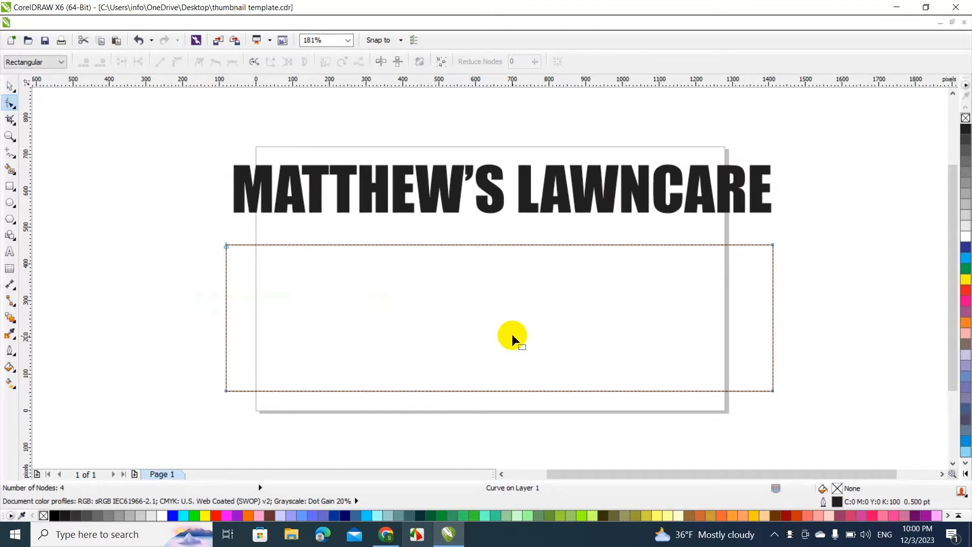
{"action": "right_click", "coordinate": [488, 390]}
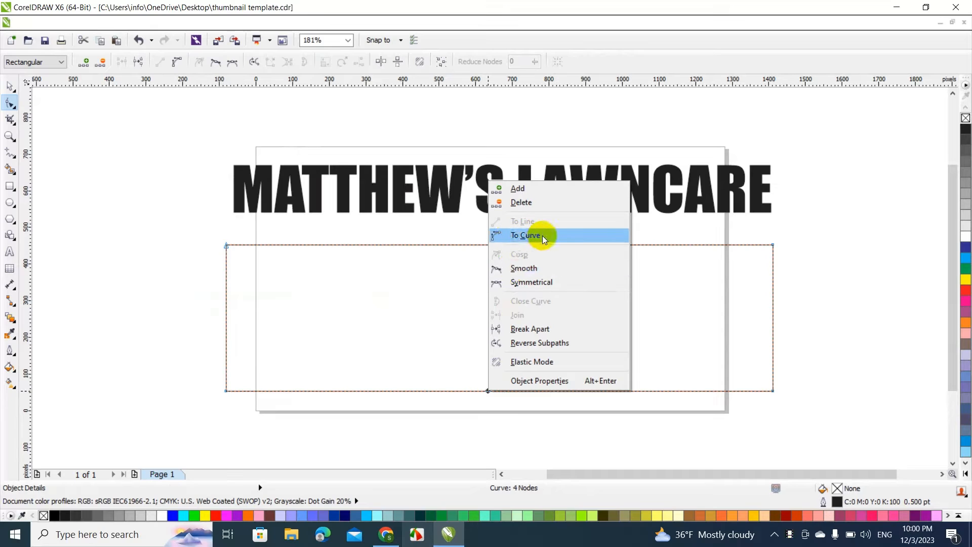
{"action": "left_click", "coordinate": [527, 236]}
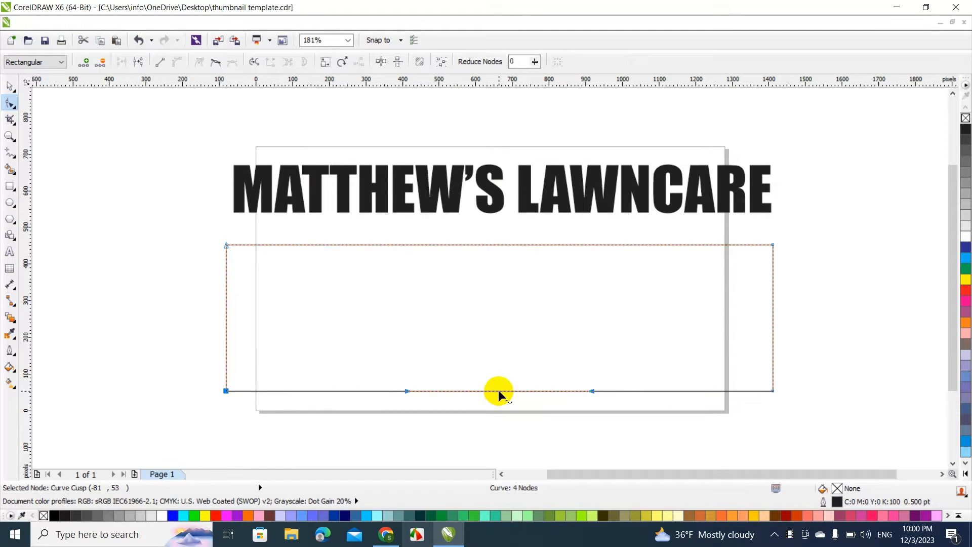
{"action": "left_click_drag", "start_coordinate": [499, 391], "coordinate": [503, 304]}
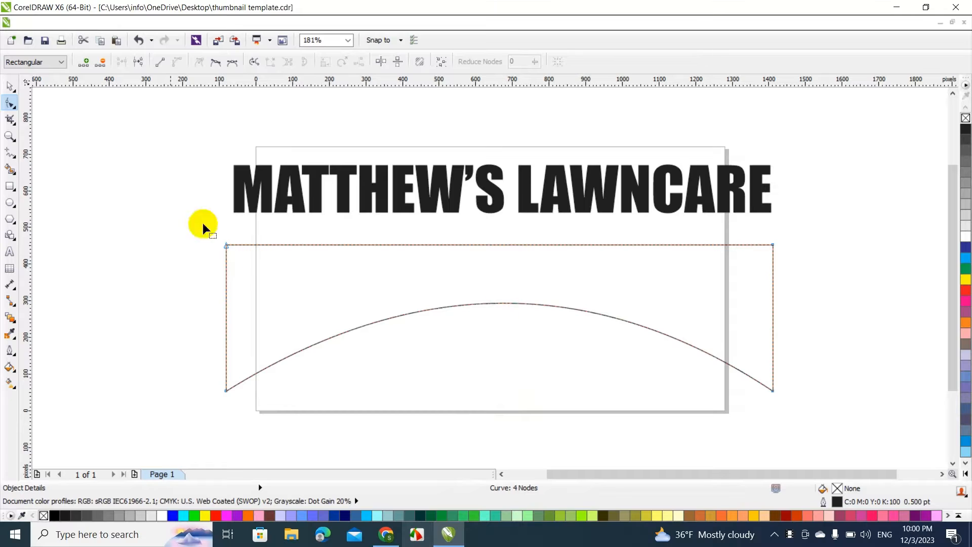
{"action": "left_click", "coordinate": [9, 86]}
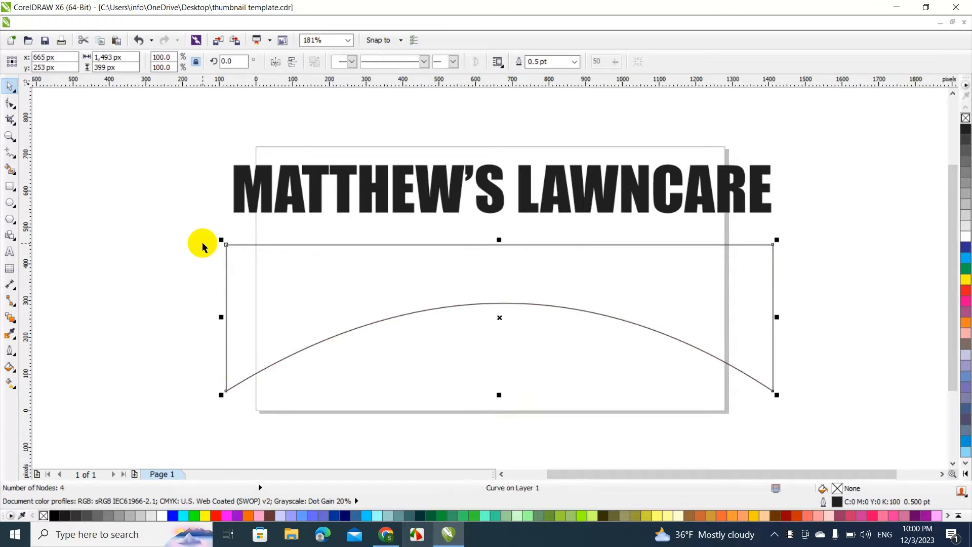
{"action": "left_click", "coordinate": [170, 176]}
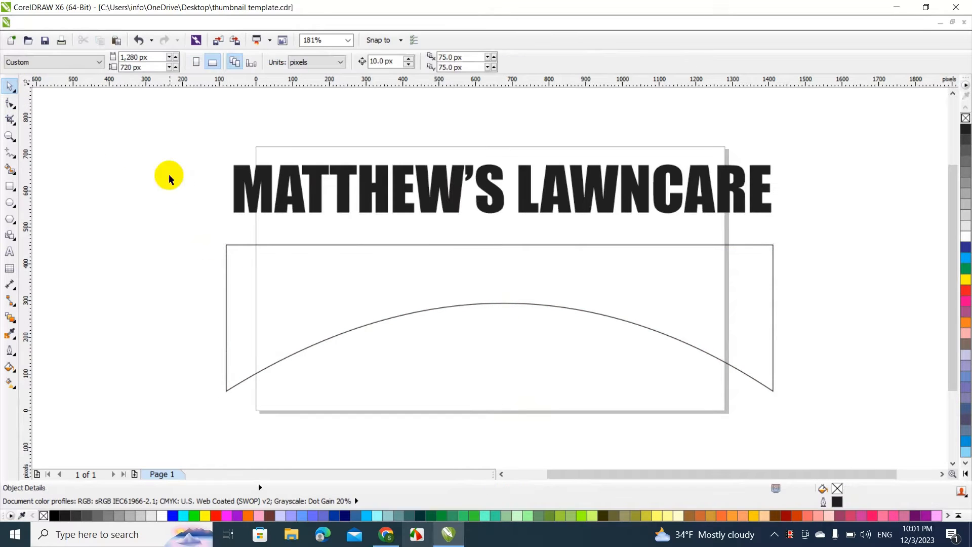
Select the MATTHEW'S LAWNCARE heading
{"action": "left_click", "coordinate": [290, 173]}
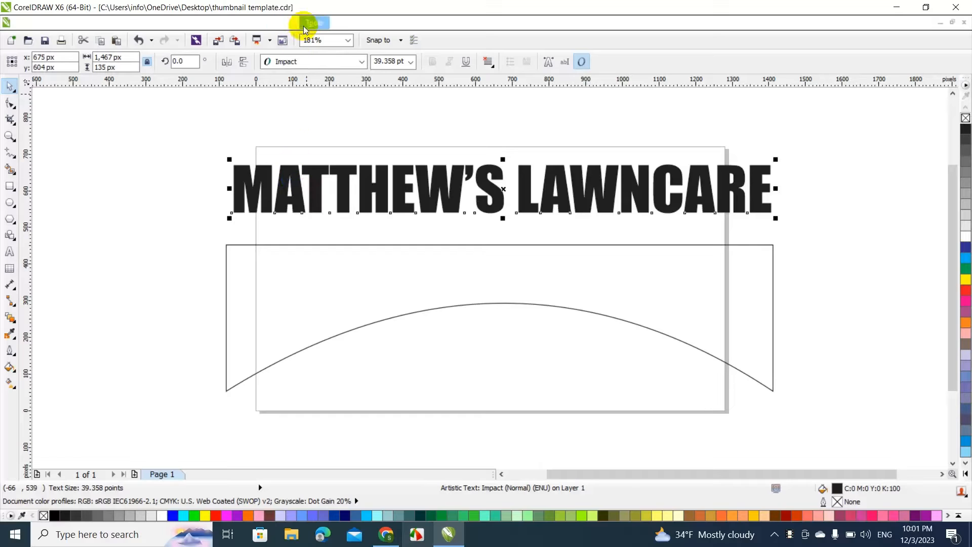
{"action": "left_click", "coordinate": [360, 28]}
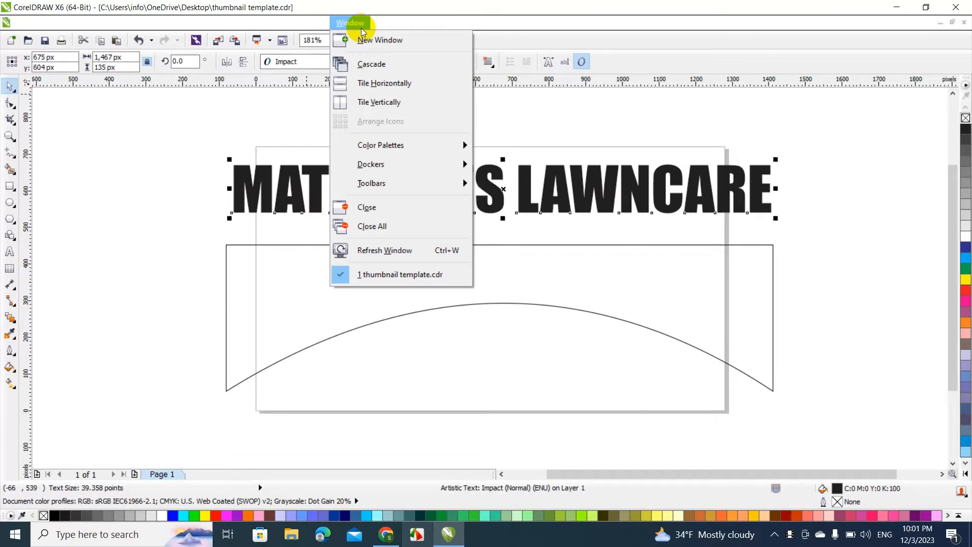
{"action": "mouse_move", "coordinate": [352, 167]}
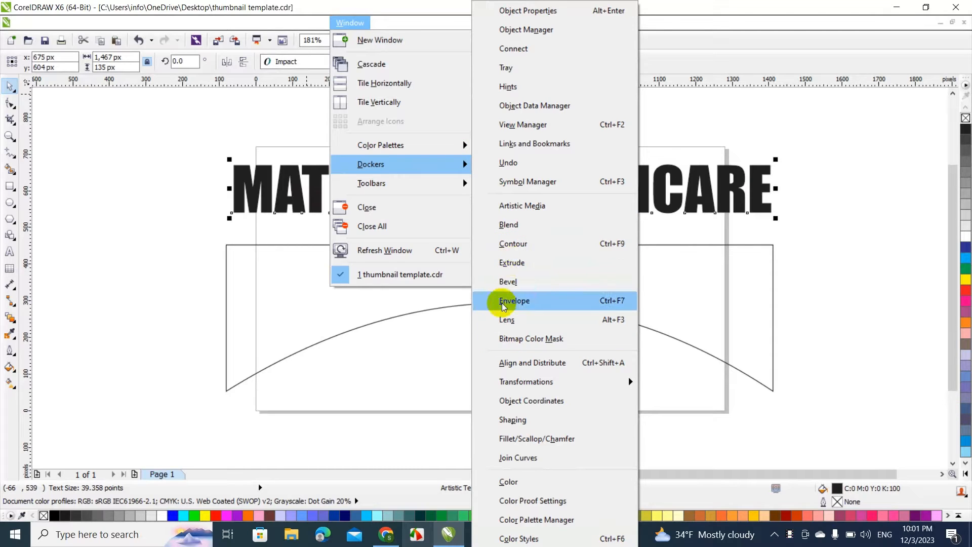
{"action": "left_click", "coordinate": [523, 303]}
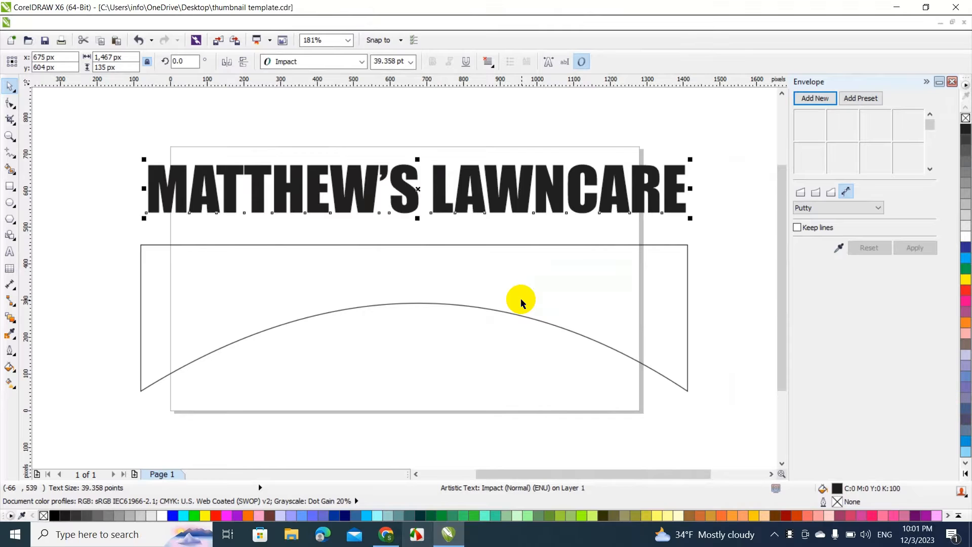
{"action": "left_click", "coordinate": [952, 82]}
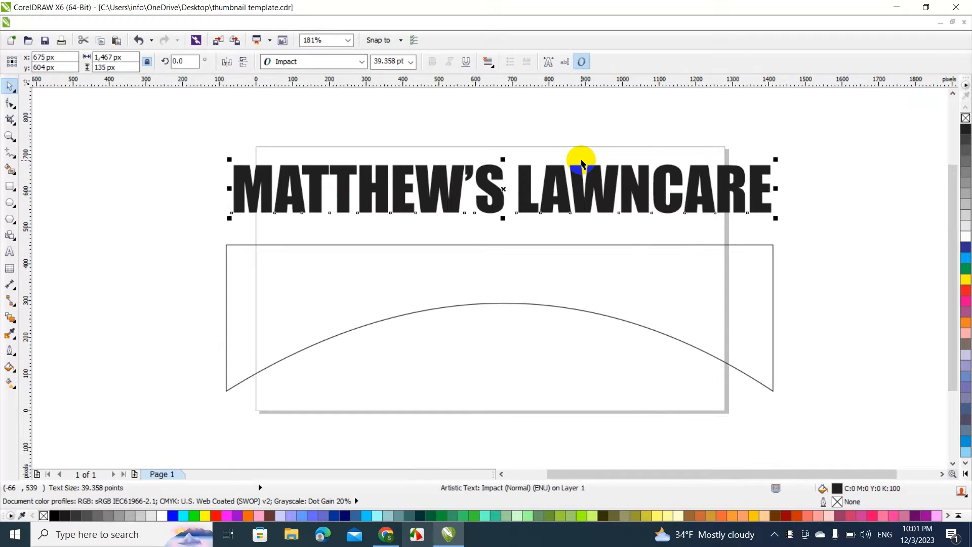
Shape the heading with an envelope taken from the arch-bottomed guide shape and apply it
{"action": "key", "text": "ctrl+F7"}
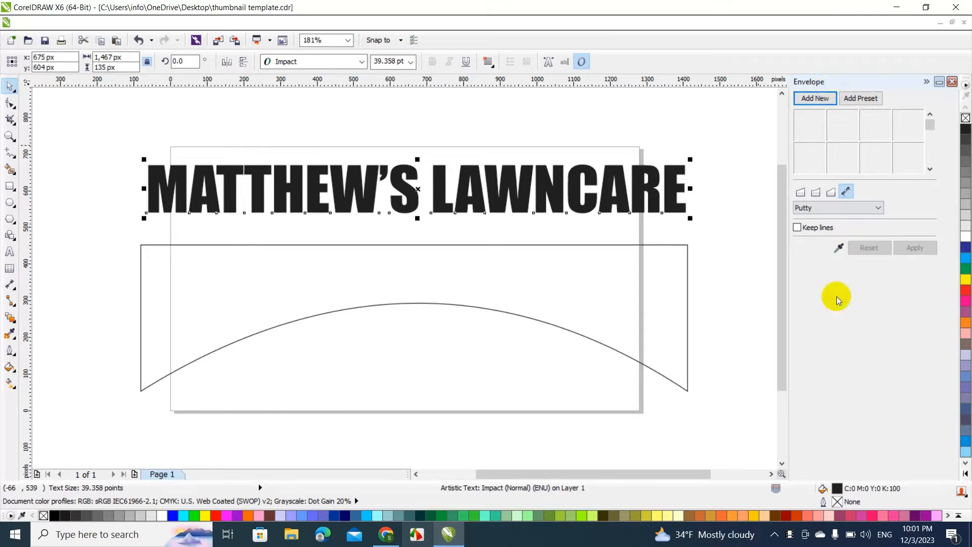
{"action": "left_click", "coordinate": [838, 247]}
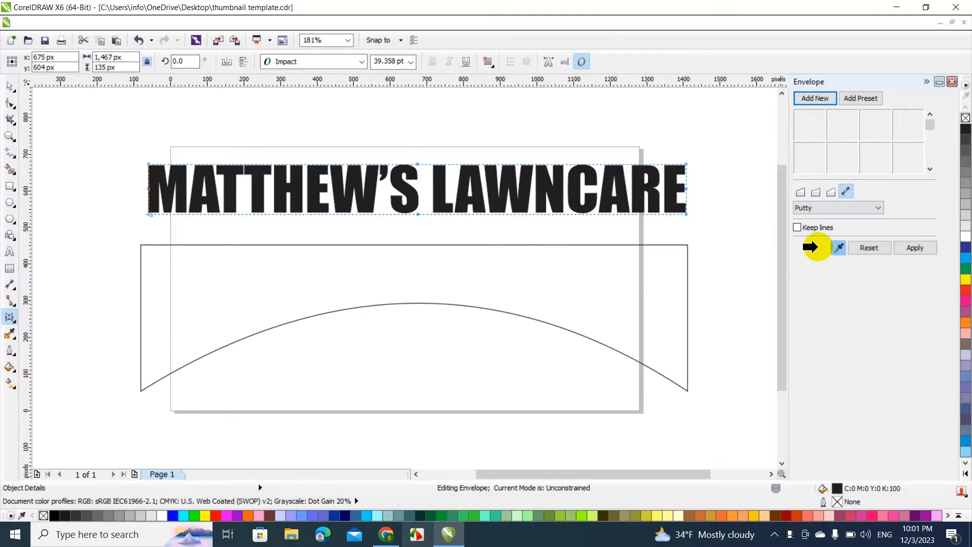
{"action": "left_click", "coordinate": [222, 294]}
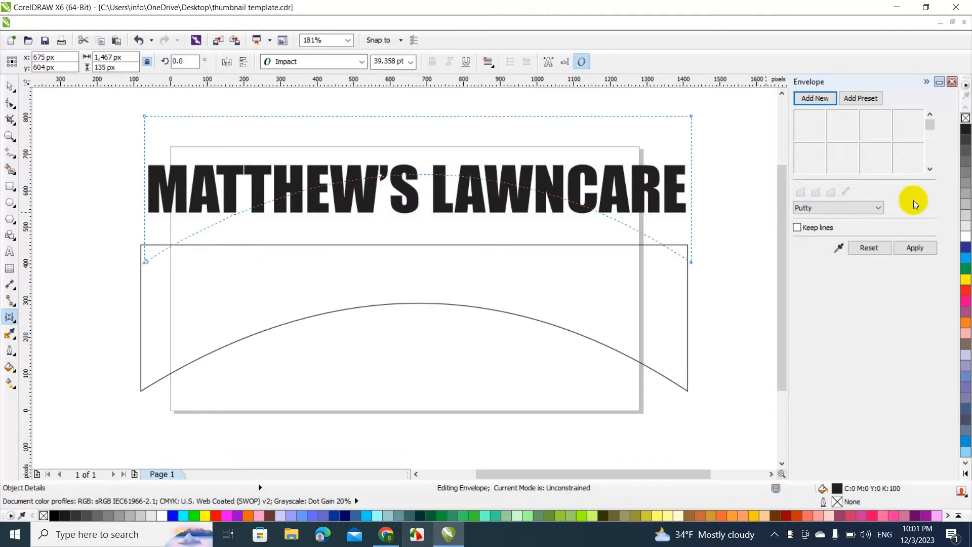
{"action": "left_click", "coordinate": [915, 250]}
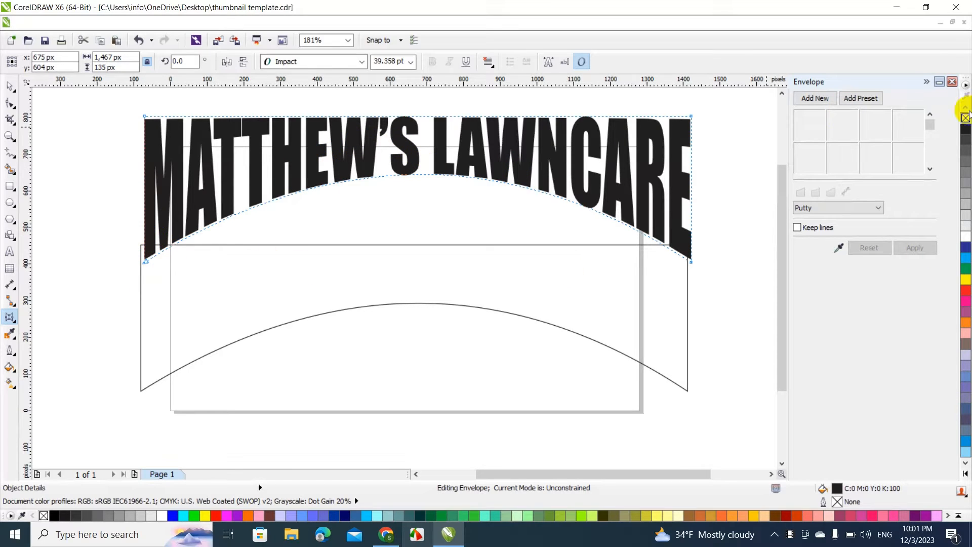
{"action": "left_click", "coordinate": [954, 81]}
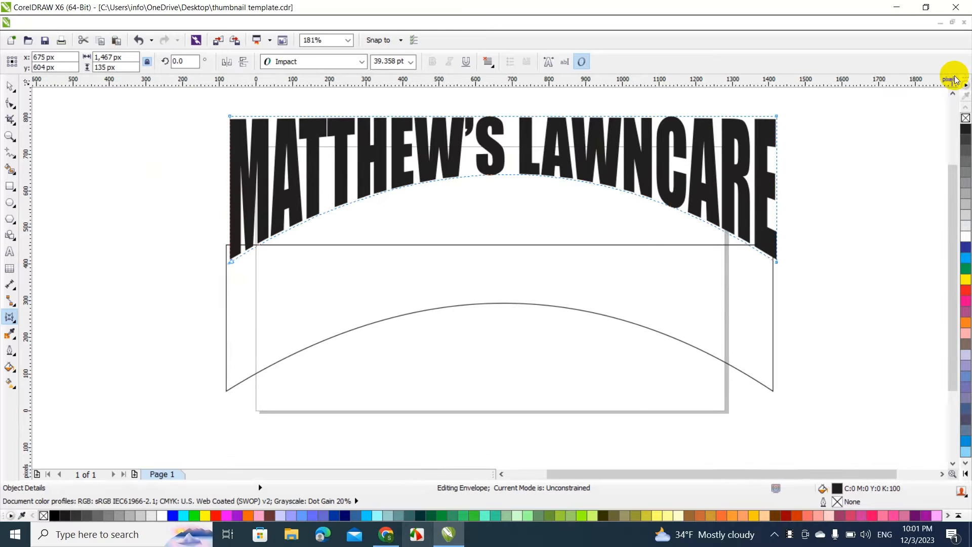
Delete the arch-bottomed guide shape and move the arched heading down to about X 606 px, Y 309 px
{"action": "left_click", "coordinate": [14, 90]}
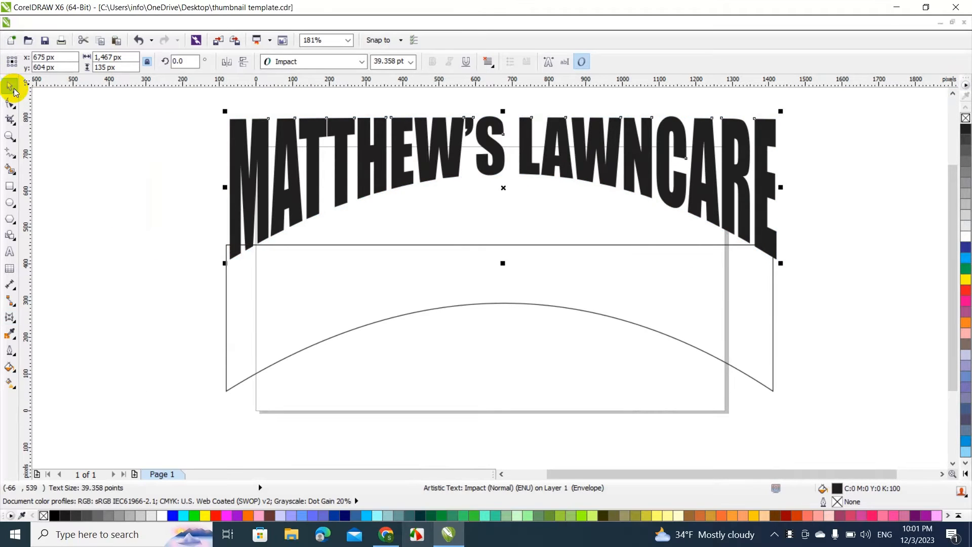
{"action": "left_click", "coordinate": [124, 217]}
{"action": "left_click", "coordinate": [310, 282]}
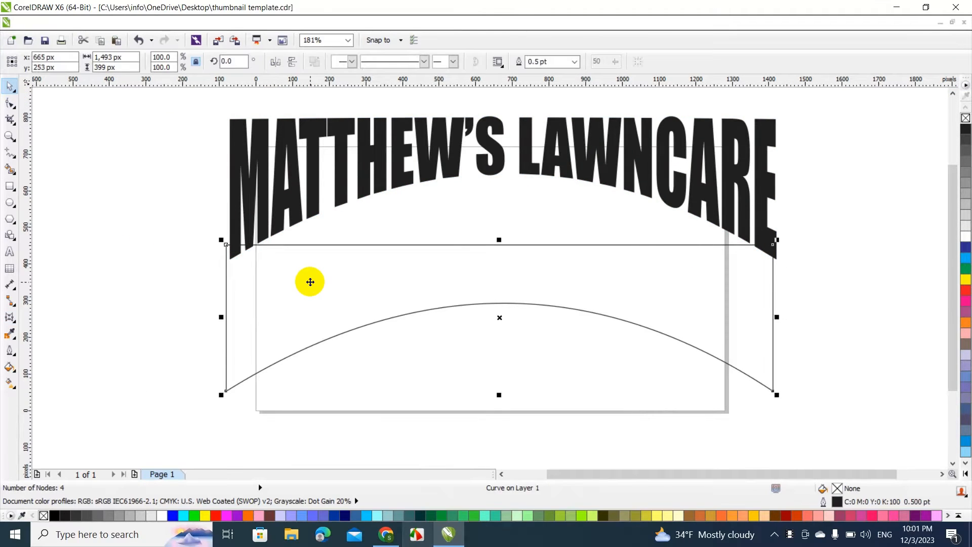
{"action": "key", "text": "Delete"}
{"action": "left_click", "coordinate": [435, 150]}
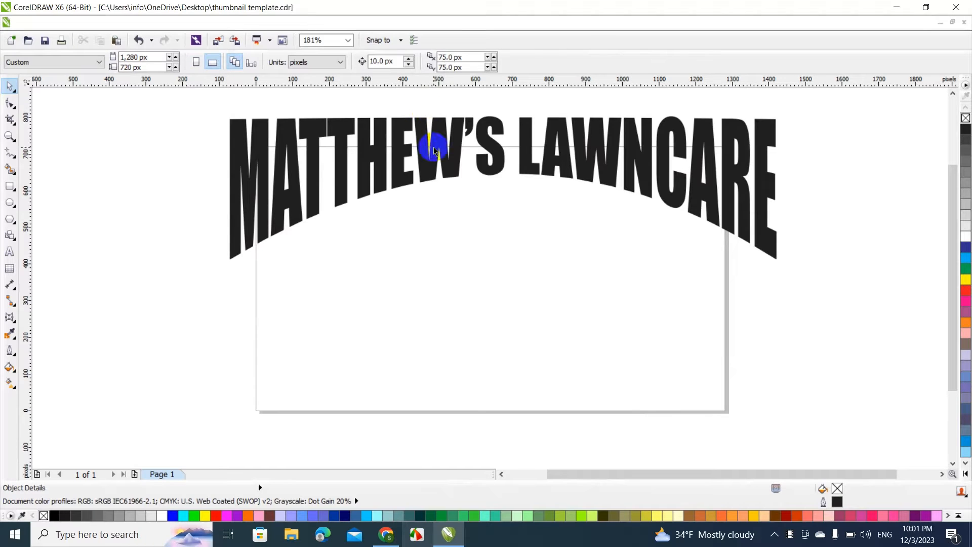
{"action": "left_click_drag", "start_coordinate": [715, 159], "coordinate": [688, 268]}
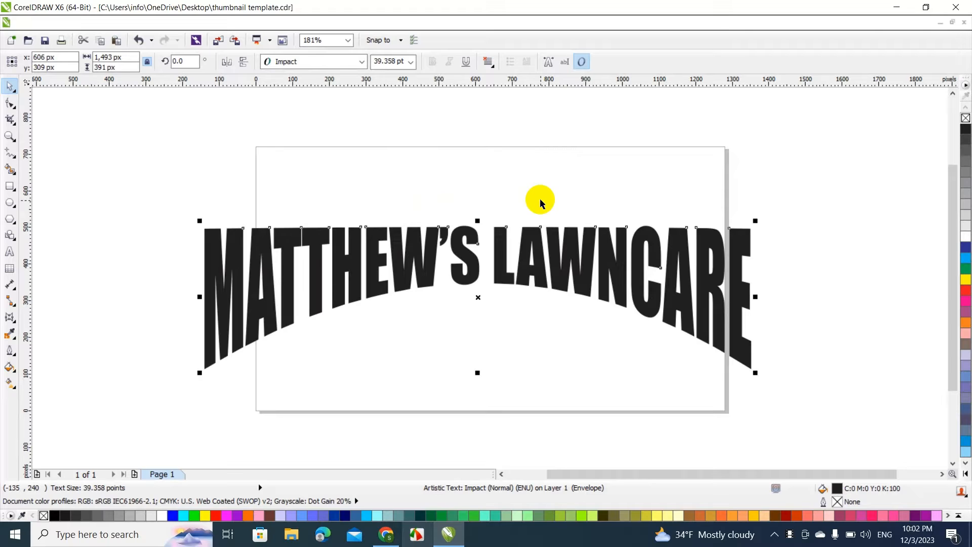
Apply an outside contour with 1 step and a 10 px offset to the arched heading
{"action": "key", "text": "ctrl+F9"}
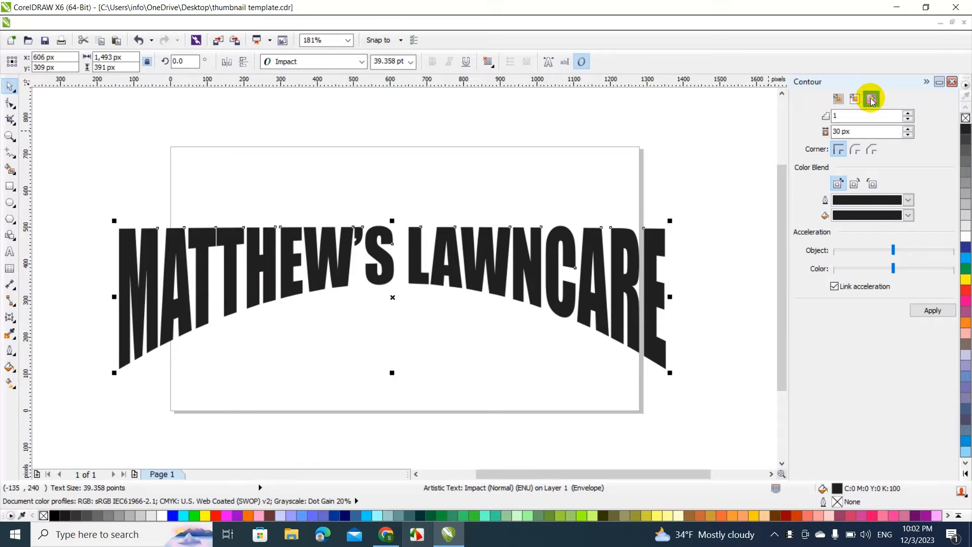
{"action": "left_click", "coordinate": [868, 101]}
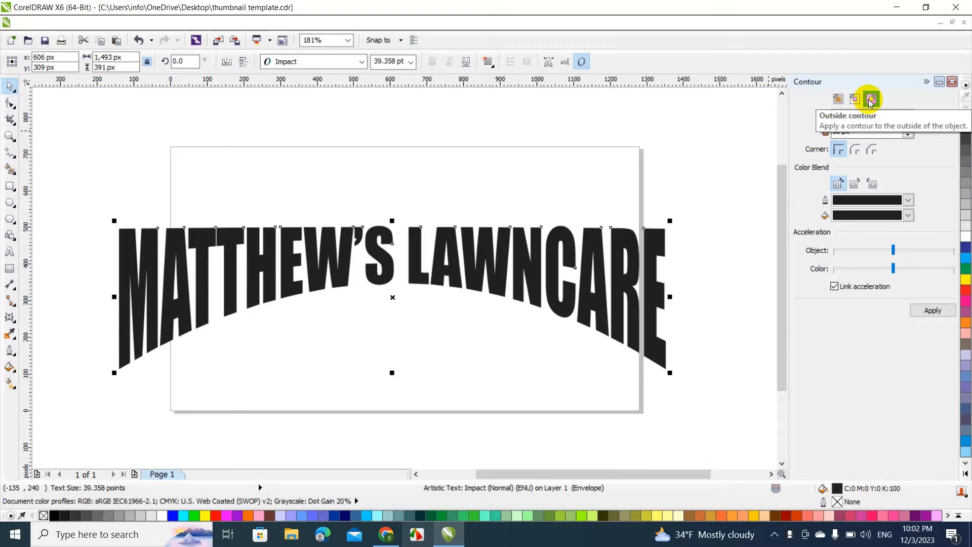
{"action": "left_click", "coordinate": [908, 134]}
{"action": "left_click", "coordinate": [909, 134]}
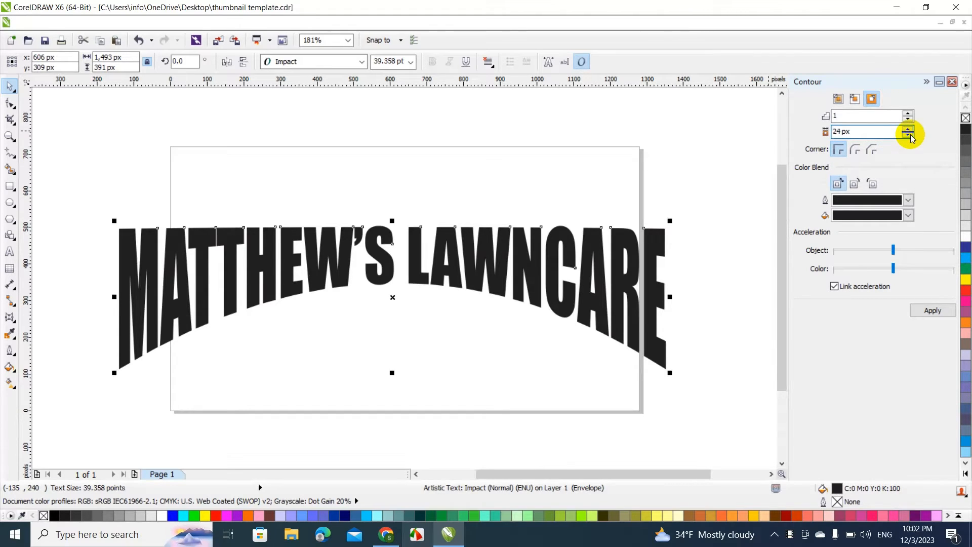
{"action": "left_click", "coordinate": [910, 135]}
{"action": "left_click", "coordinate": [911, 135]}
{"action": "left_click", "coordinate": [910, 135]}
{"action": "left_click", "coordinate": [910, 136]}
{"action": "left_click", "coordinate": [910, 135]}
{"action": "left_click", "coordinate": [911, 135]}
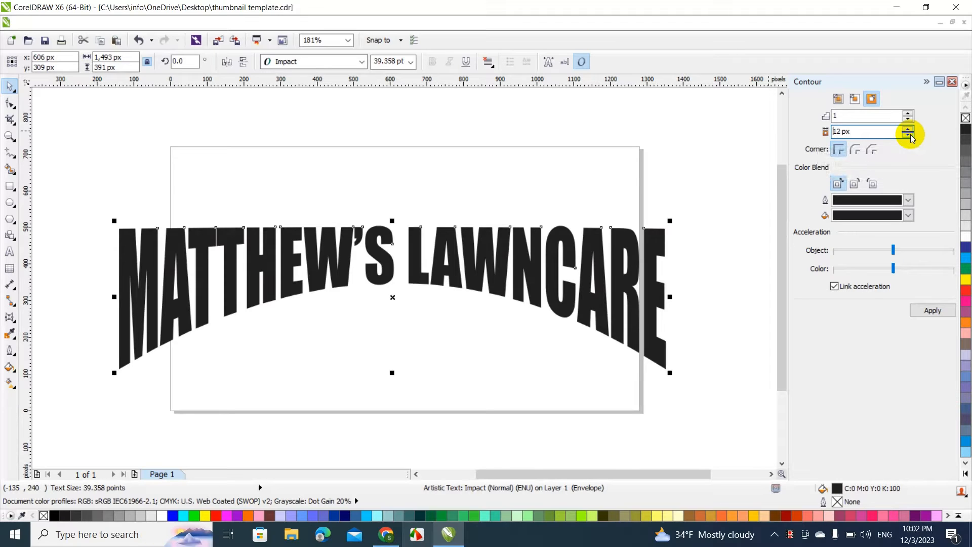
{"action": "left_click", "coordinate": [929, 310]}
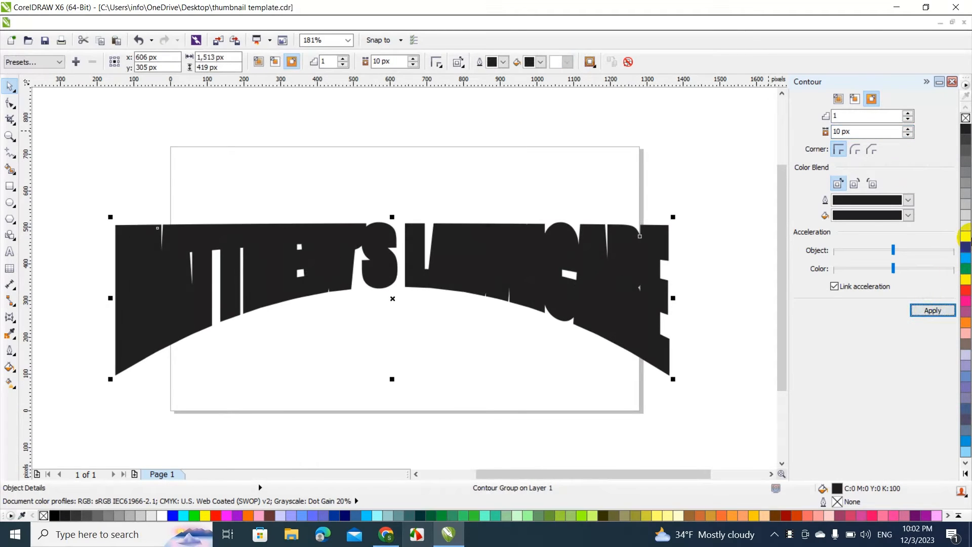
Fill the heading's letters with red and break the contour group apart, leaving the letters in place over their outline
{"action": "left_click", "coordinate": [967, 289]}
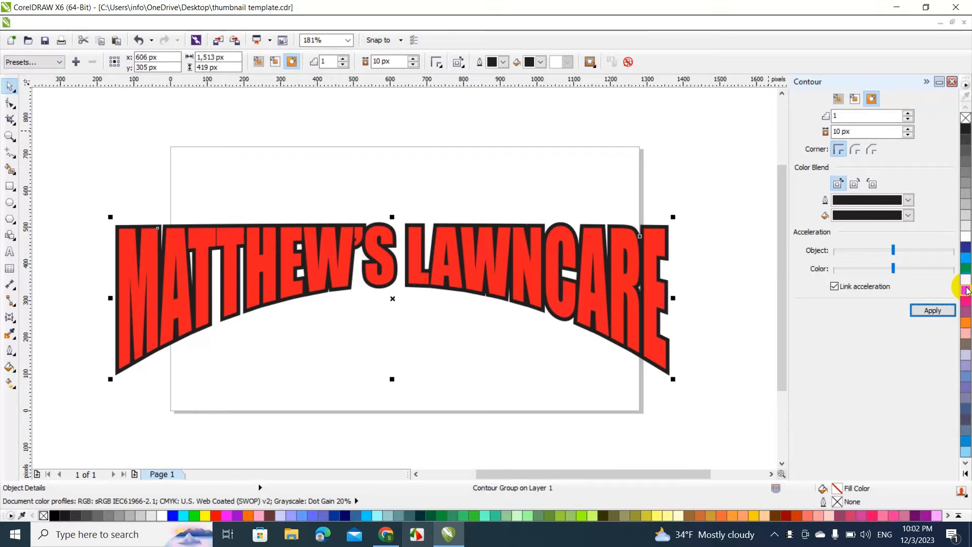
{"action": "left_click", "coordinate": [147, 23]}
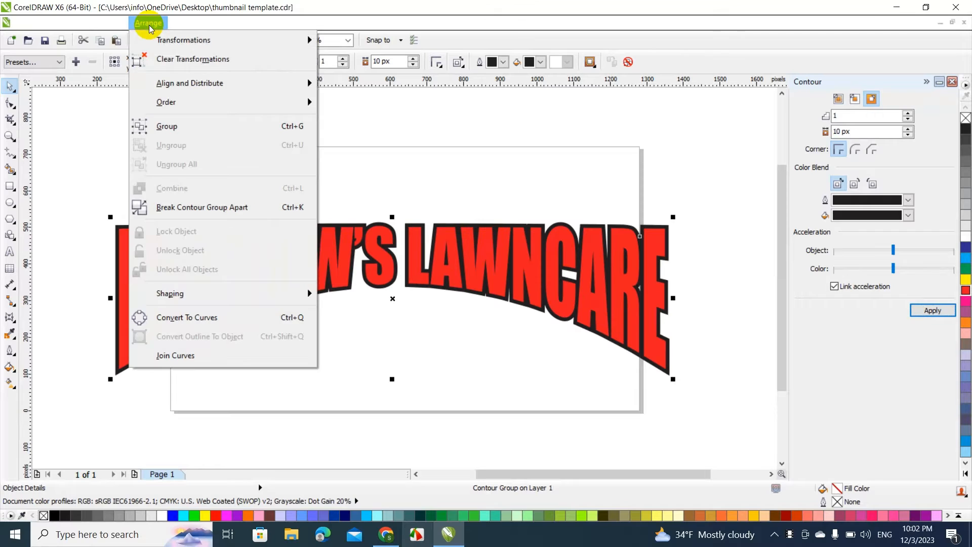
{"action": "left_click", "coordinate": [206, 209]}
{"action": "left_click_drag", "start_coordinate": [344, 260], "coordinate": [330, 311]}
{"action": "key", "text": "ctrl+z"}
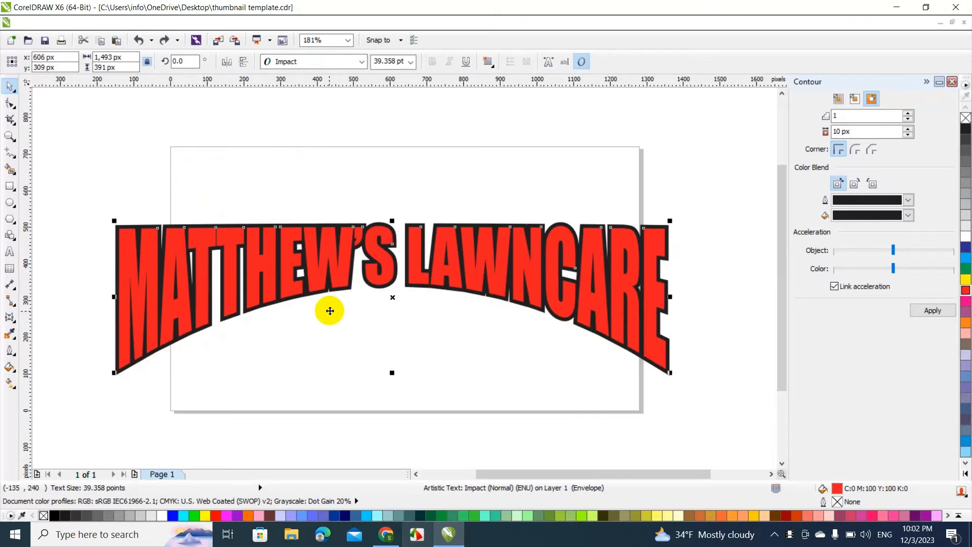
{"action": "left_click", "coordinate": [641, 182]}
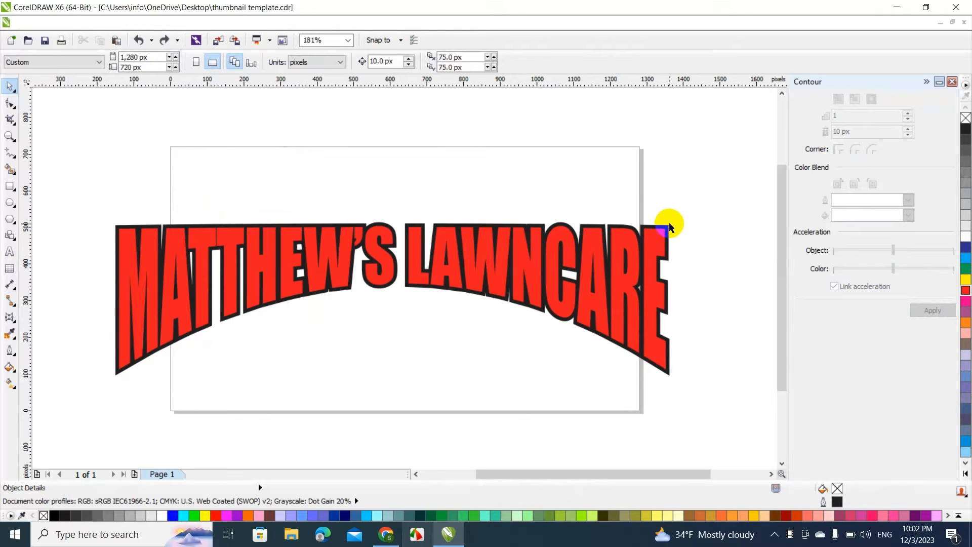
Fill the separated black outline with cyan and apply another 1-step, 10 px outside contour around it
{"action": "left_click", "coordinate": [669, 226]}
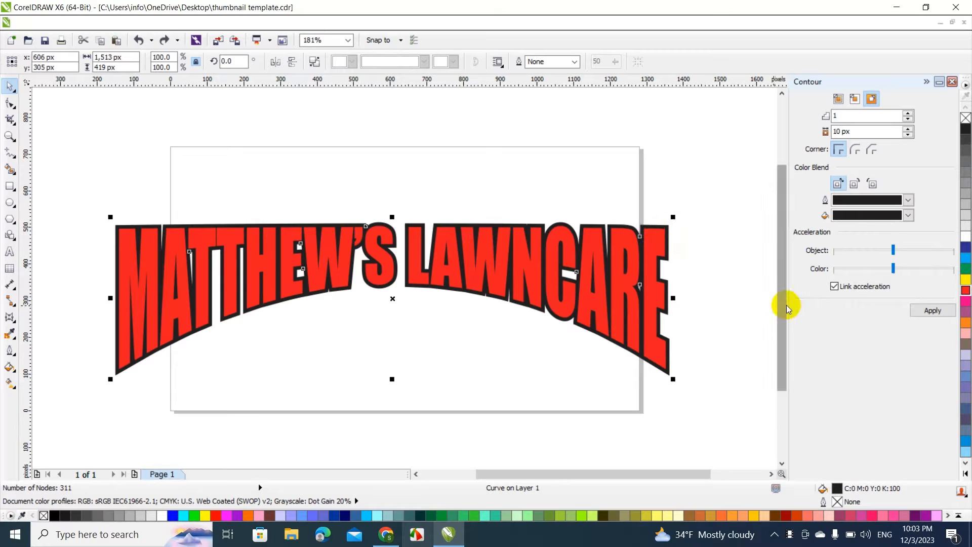
{"action": "left_click", "coordinate": [967, 258]}
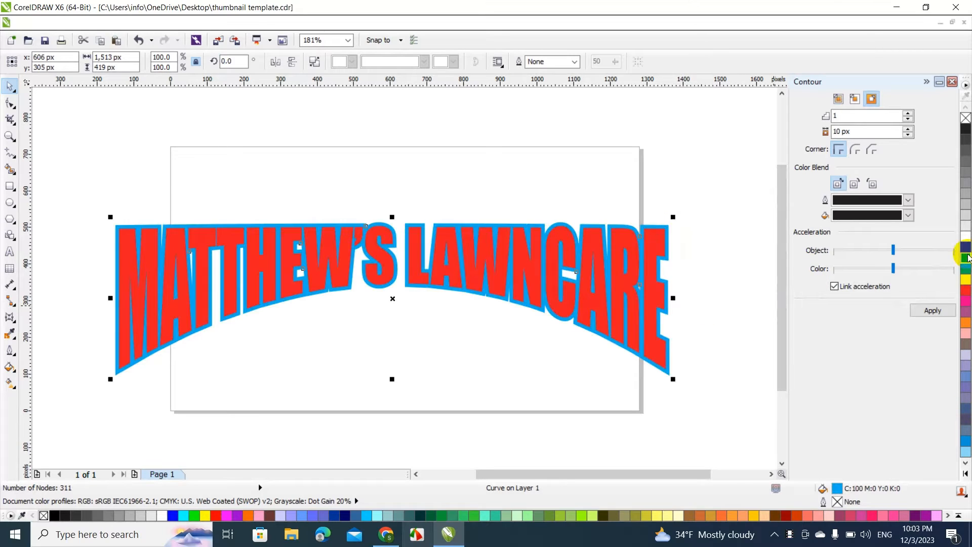
{"action": "left_click", "coordinate": [933, 311]}
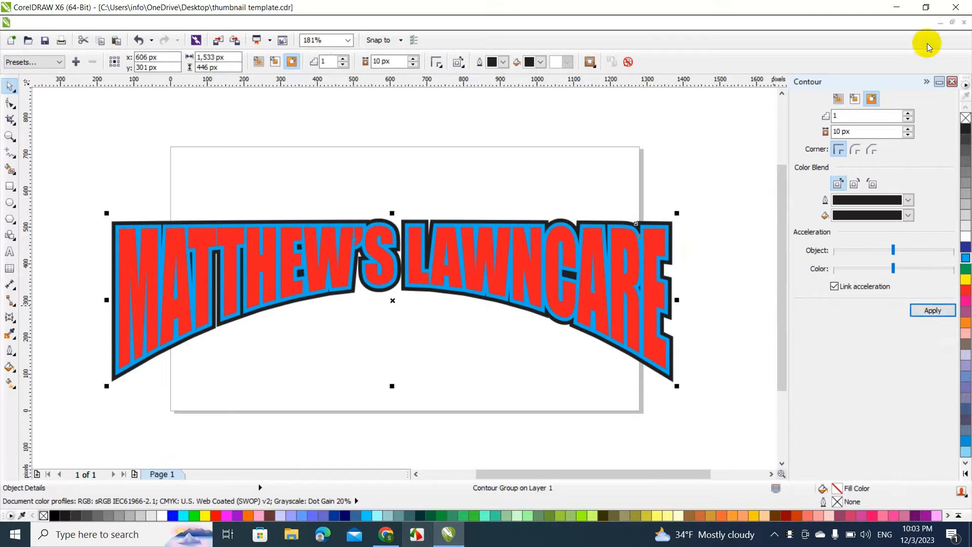
{"action": "left_click", "coordinate": [951, 81]}
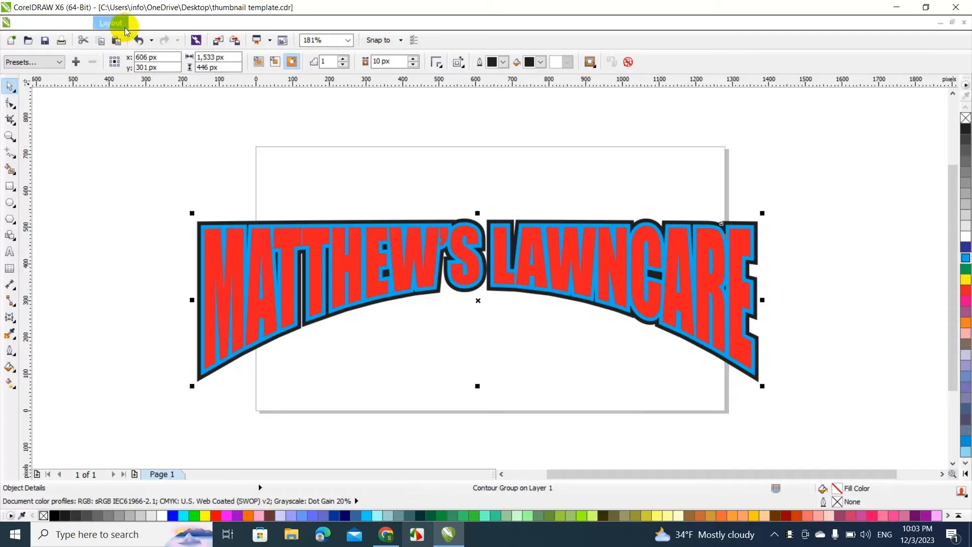
Break the cyan outline's contour group apart and clear the selection
{"action": "left_click", "coordinate": [150, 24]}
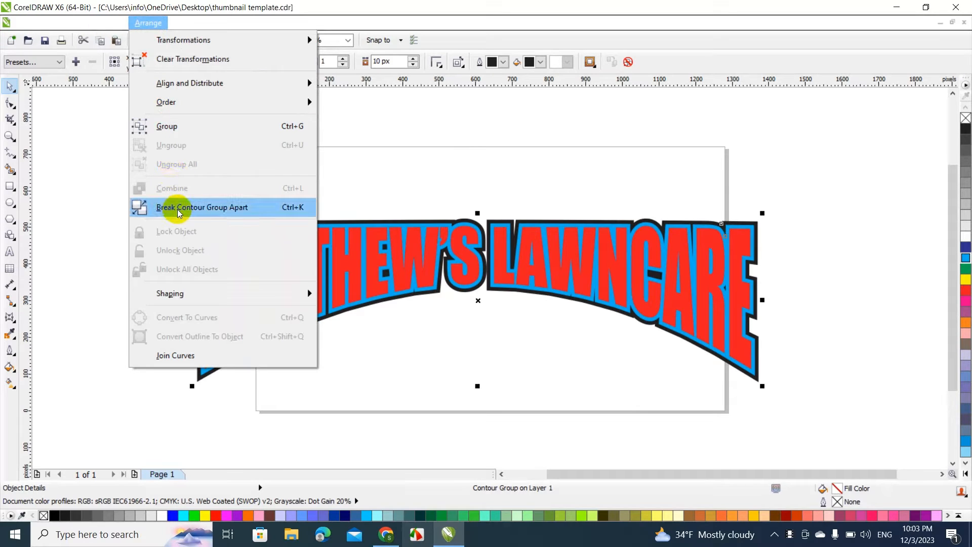
{"action": "left_click", "coordinate": [205, 212]}
{"action": "left_click", "coordinate": [205, 209]}
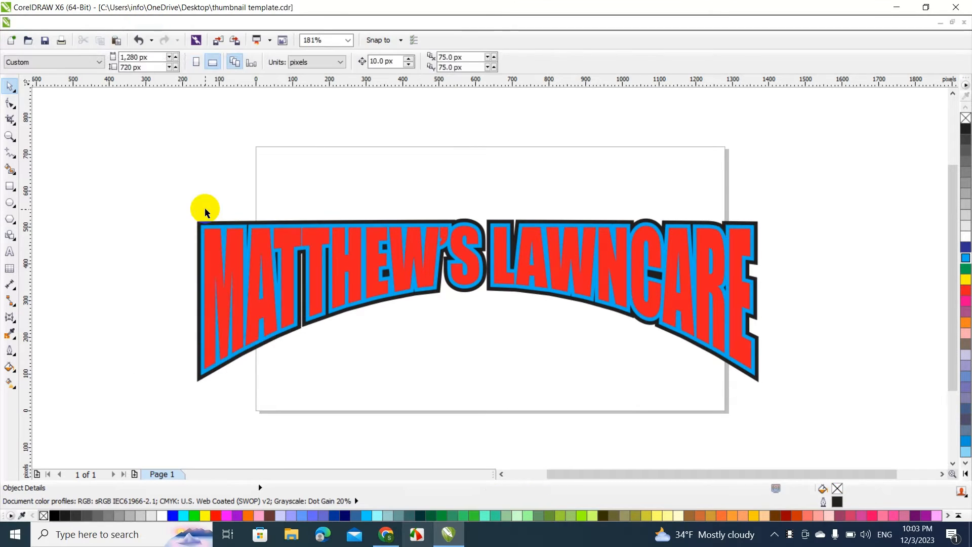
Trim the outer black contour with the cyan outline shape and deselect the result
{"action": "left_click", "coordinate": [202, 236]}
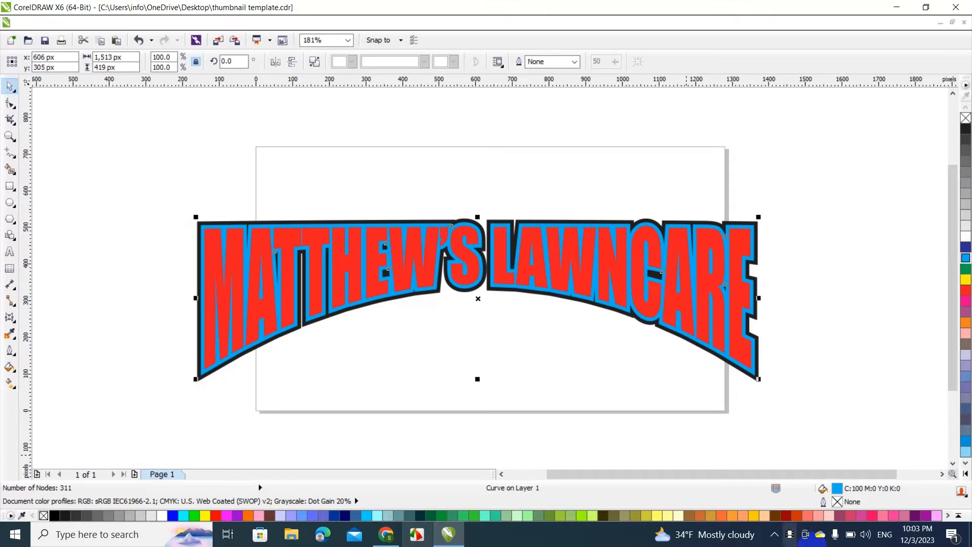
{"action": "scroll", "coordinate": [217, 278], "scroll_direction": "up", "scroll_amount": 2}
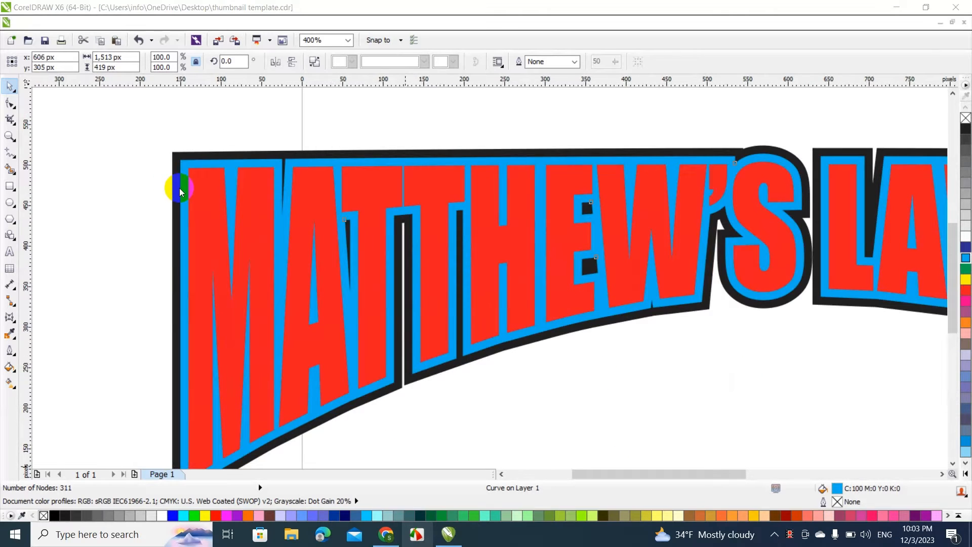
{"action": "left_click", "coordinate": [176, 183]}
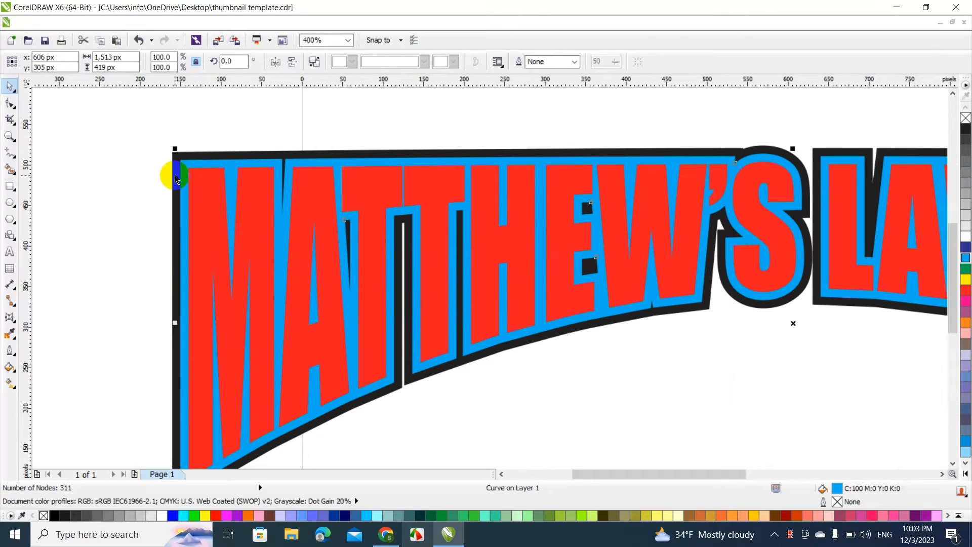
{"action": "left_click", "coordinate": [171, 177], "text": "shift"}
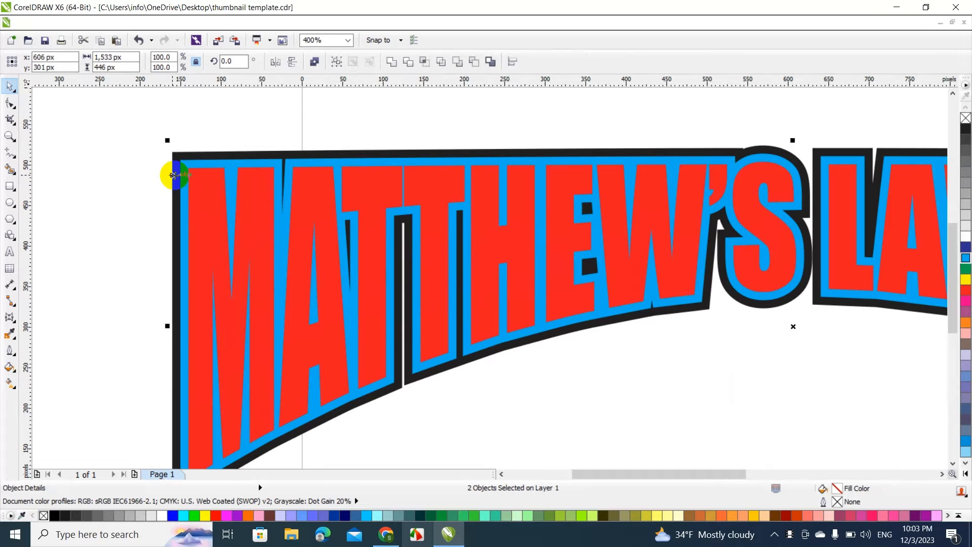
{"action": "left_click", "coordinate": [408, 62]}
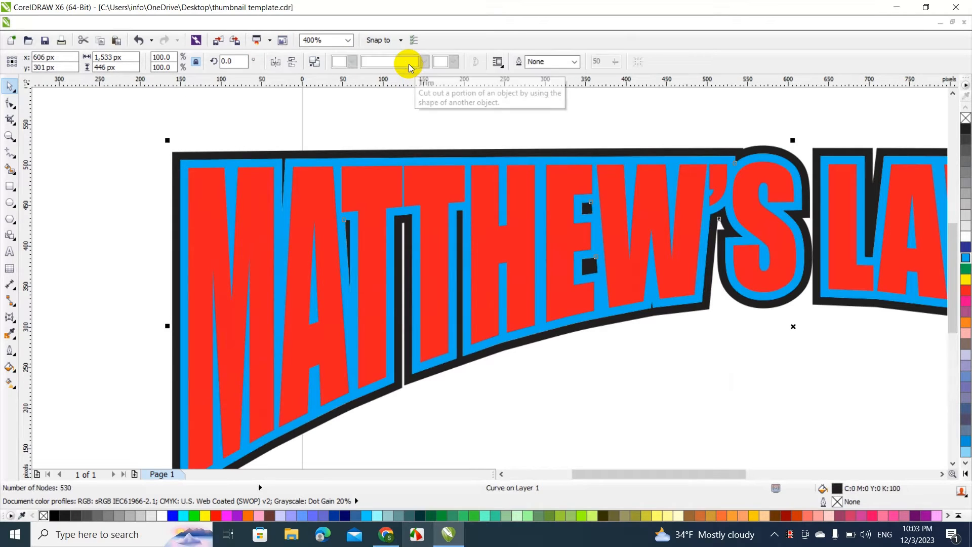
{"action": "left_click", "coordinate": [340, 110]}
{"action": "left_click", "coordinate": [259, 153]}
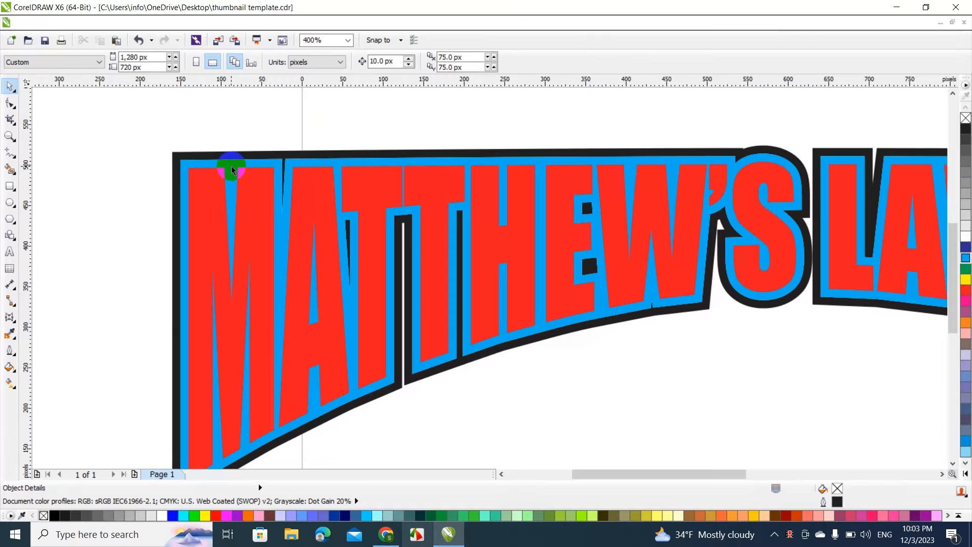
Delete the cyan outline shape and fill the remaining letters and outer outline with green (R0 G153 B51)
{"action": "left_click_drag", "start_coordinate": [232, 166], "coordinate": [319, 176]}
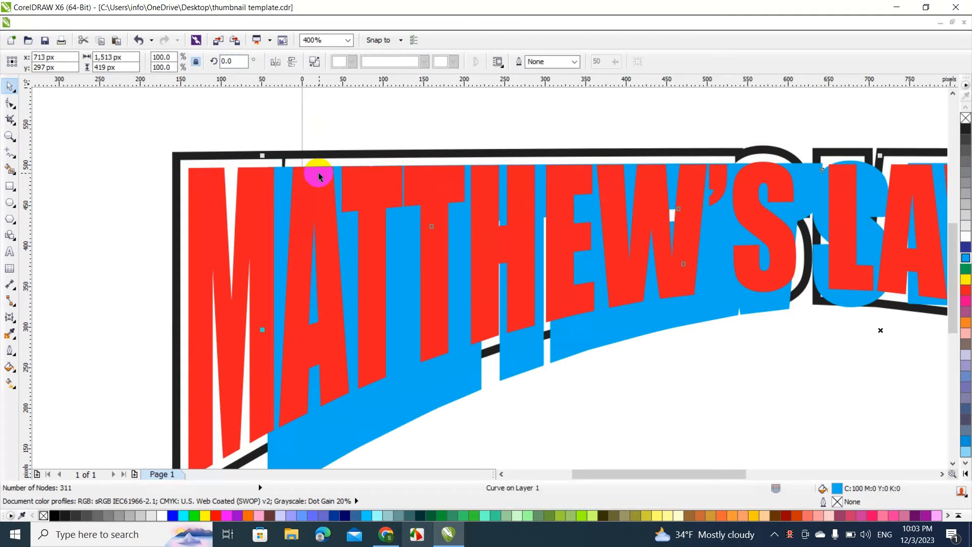
{"action": "key", "text": "Delete"}
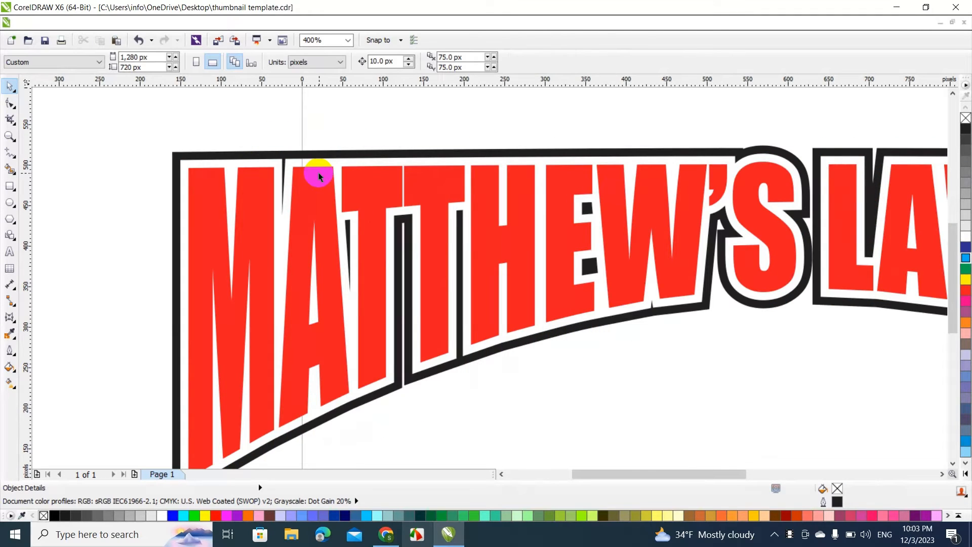
{"action": "left_click", "coordinate": [349, 41]}
{"action": "left_click", "coordinate": [323, 52]}
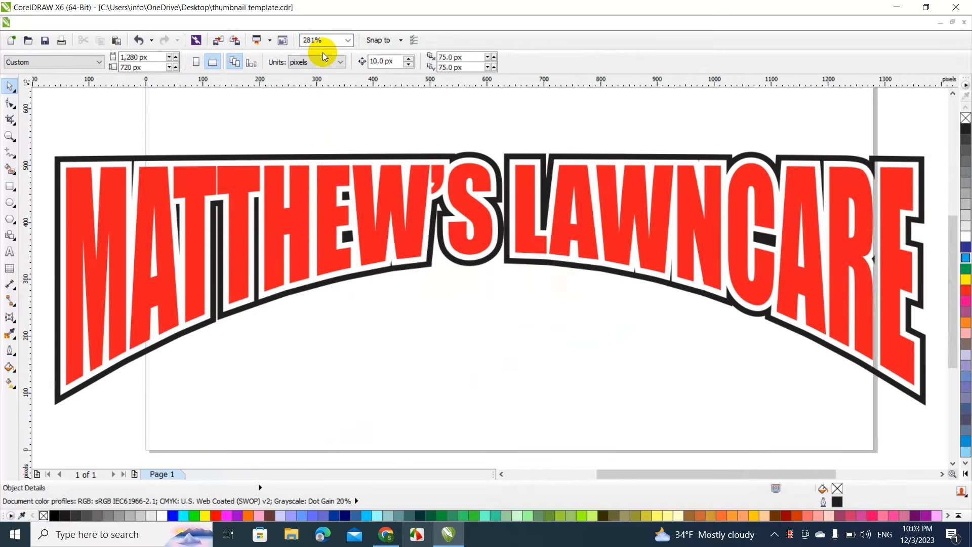
{"action": "left_click", "coordinate": [347, 40]}
{"action": "left_click", "coordinate": [324, 119]}
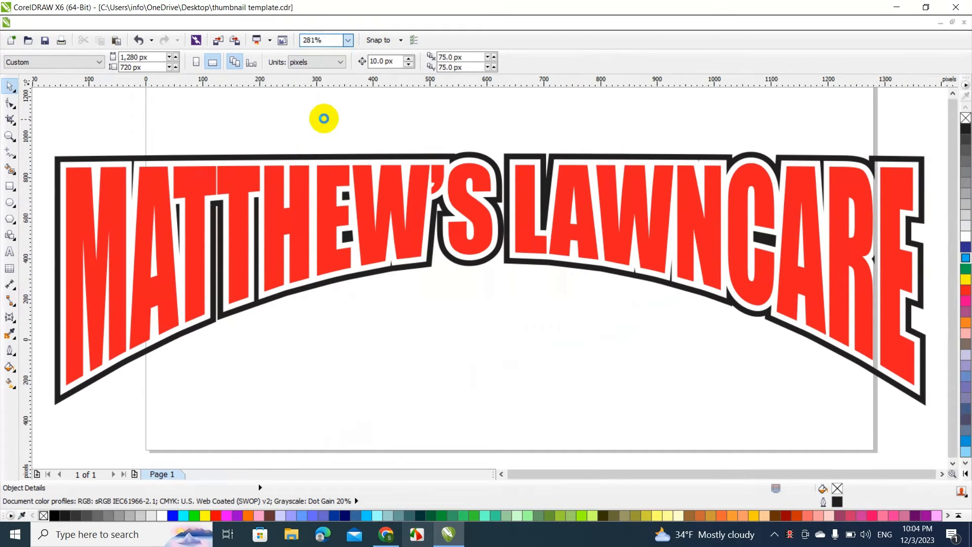
{"action": "left_click_drag", "start_coordinate": [286, 168], "coordinate": [748, 382]}
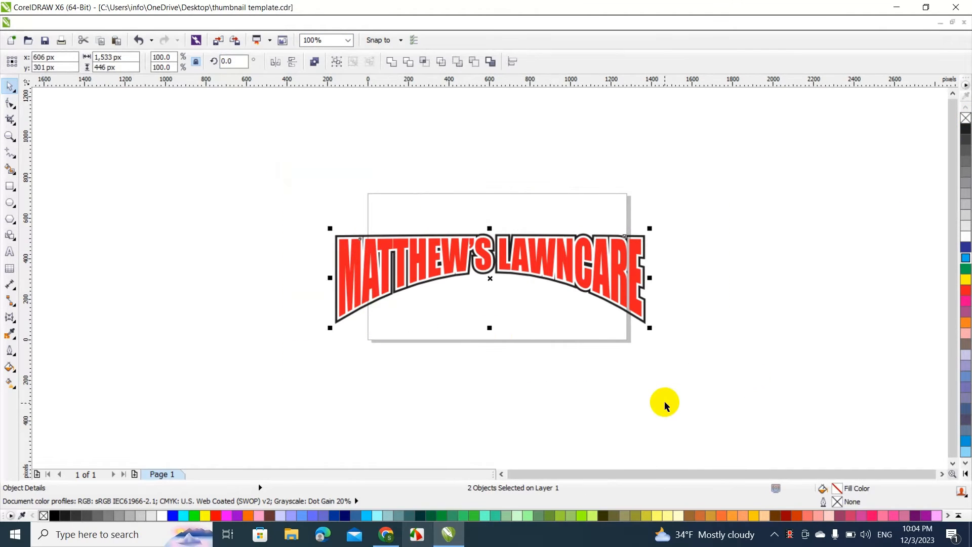
{"action": "left_click", "coordinate": [441, 516]}
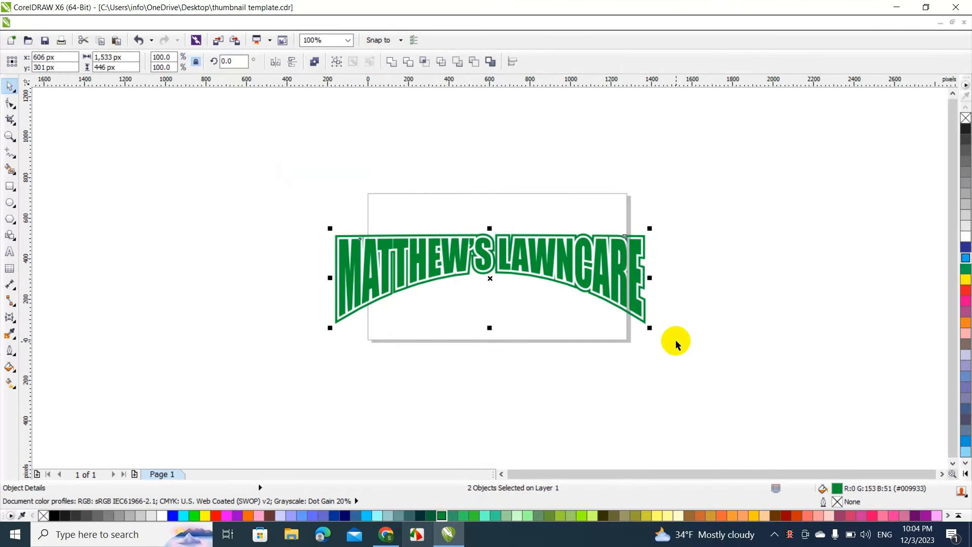
Enlarge the green heading proportionally to about 2,259 px wide, move it down over the page's lower edge and deselect it
{"action": "left_click_drag", "start_coordinate": [651, 328], "coordinate": [798, 387]}
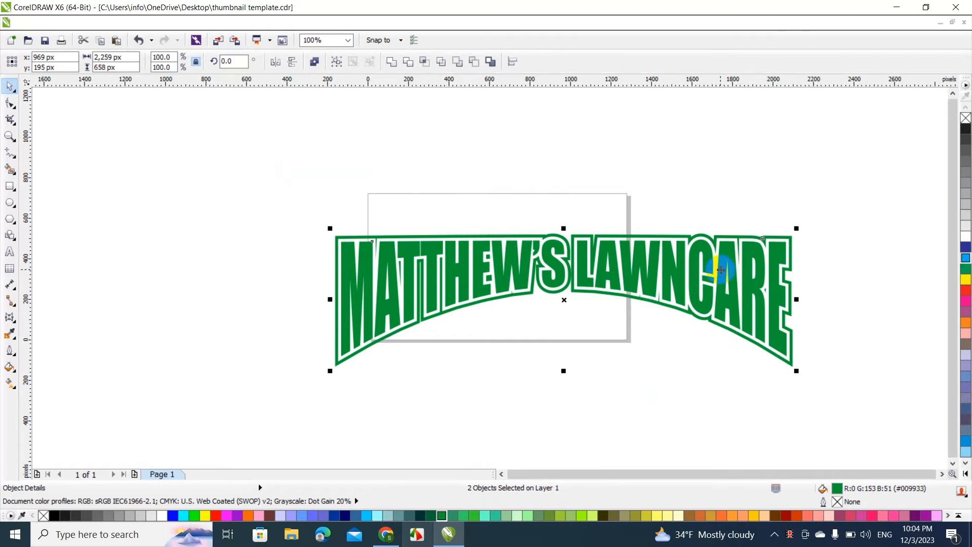
{"action": "left_click_drag", "start_coordinate": [721, 270], "coordinate": [615, 340]}
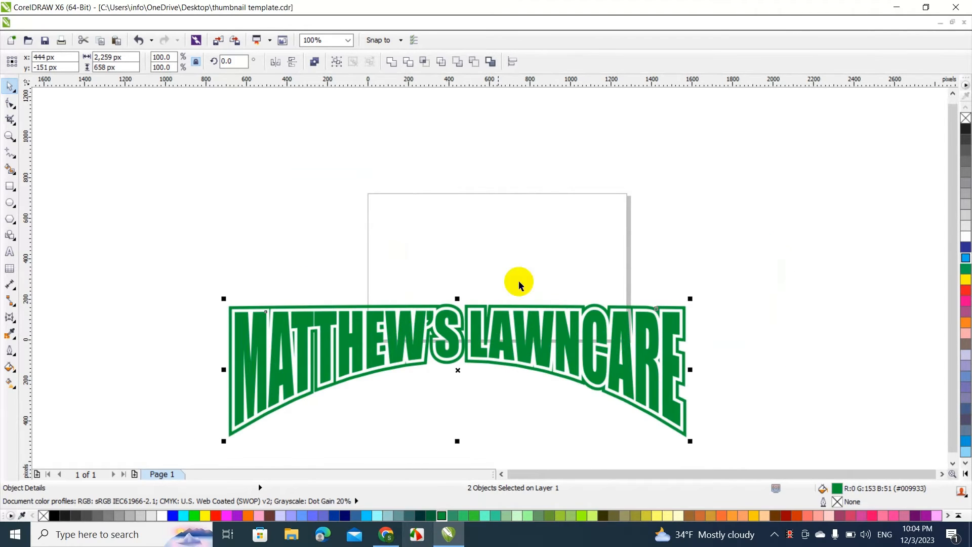
{"action": "left_click", "coordinate": [469, 252]}
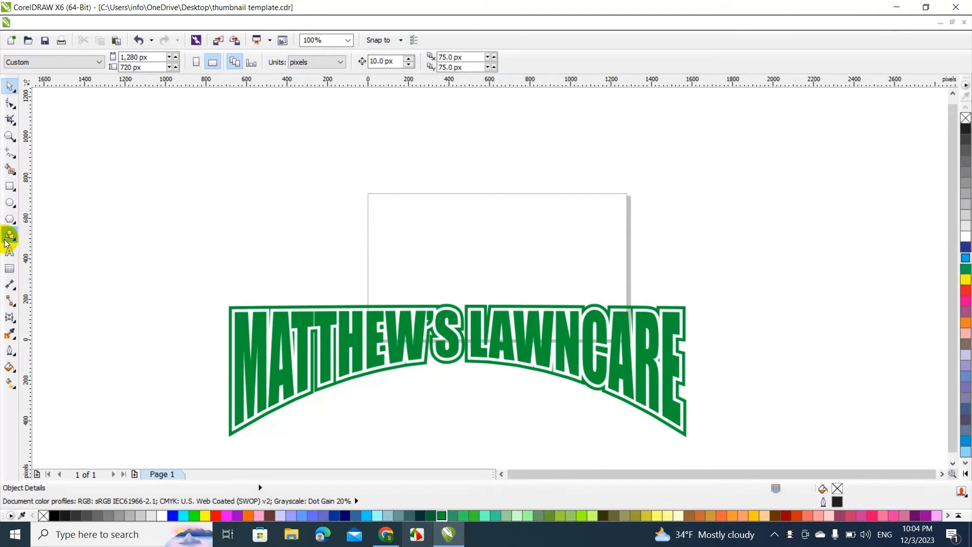
With the Bézier tool, draw a straight first segment above the heading for the leaf shape, undoing the extra node placed above it
{"action": "left_click", "coordinate": [16, 157]}
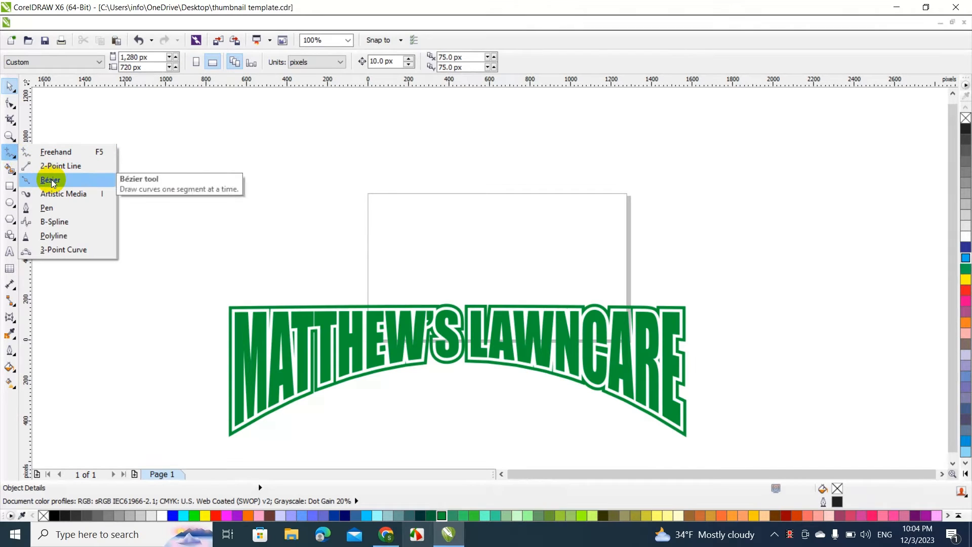
{"action": "left_click", "coordinate": [9, 138]}
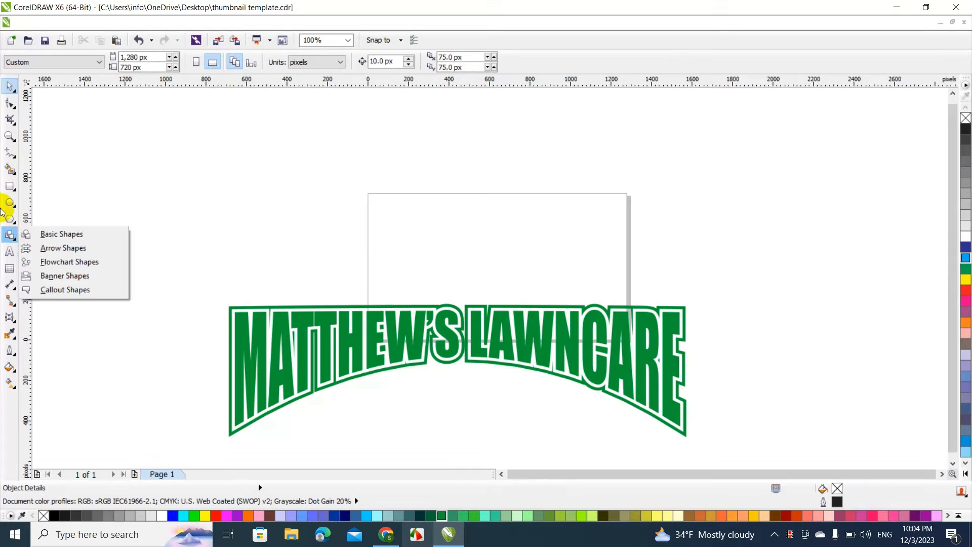
{"action": "mouse_move", "coordinate": [12, 158]}
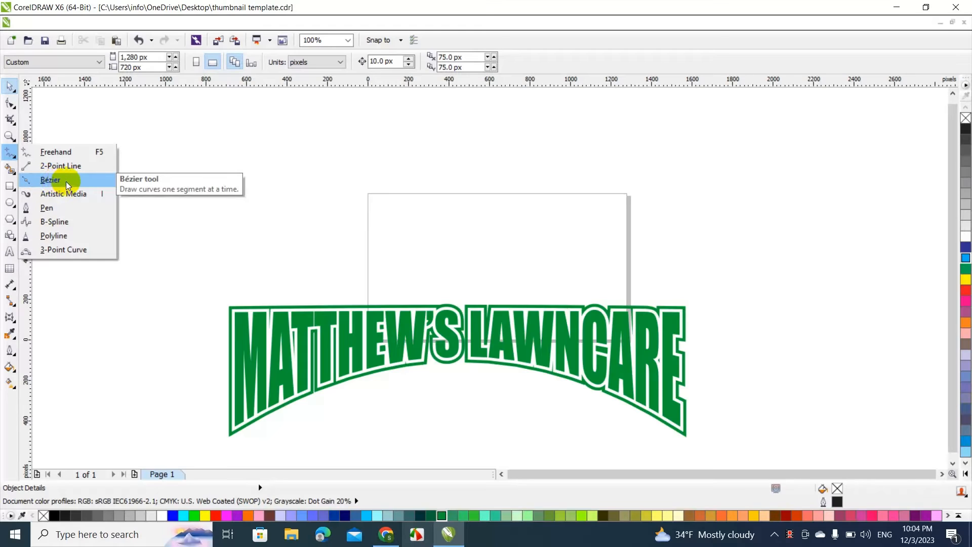
{"action": "left_click", "coordinate": [50, 182]}
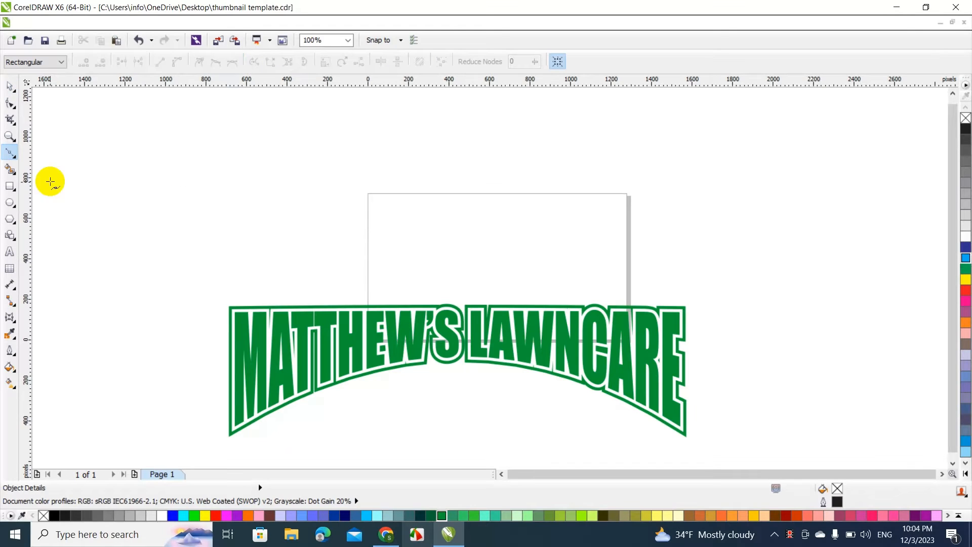
{"action": "left_click", "coordinate": [334, 274]}
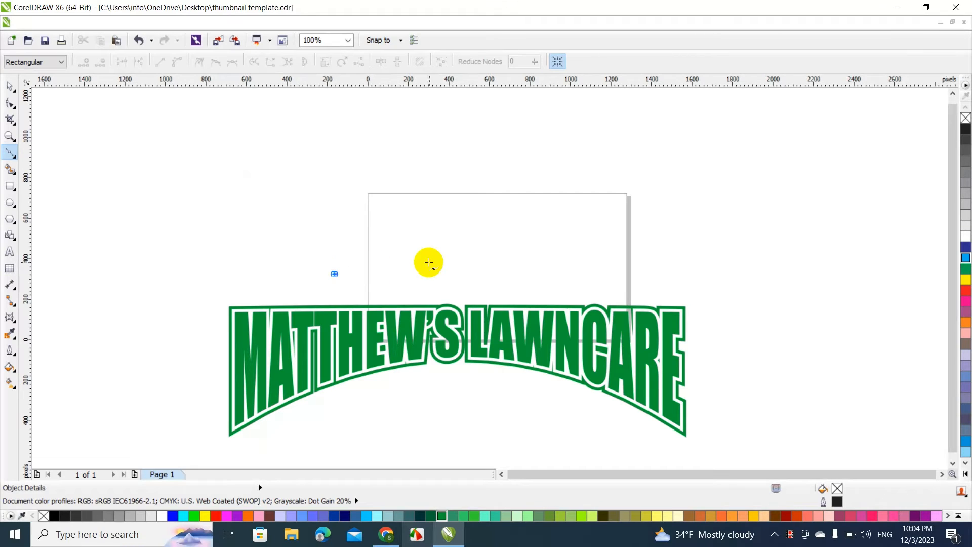
{"action": "left_click", "coordinate": [484, 218]}
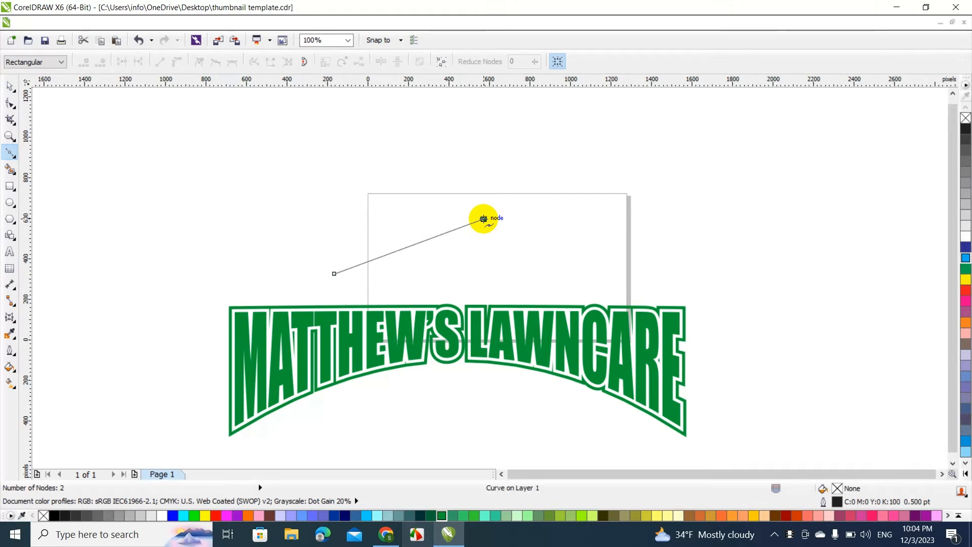
{"action": "left_click", "coordinate": [470, 106]}
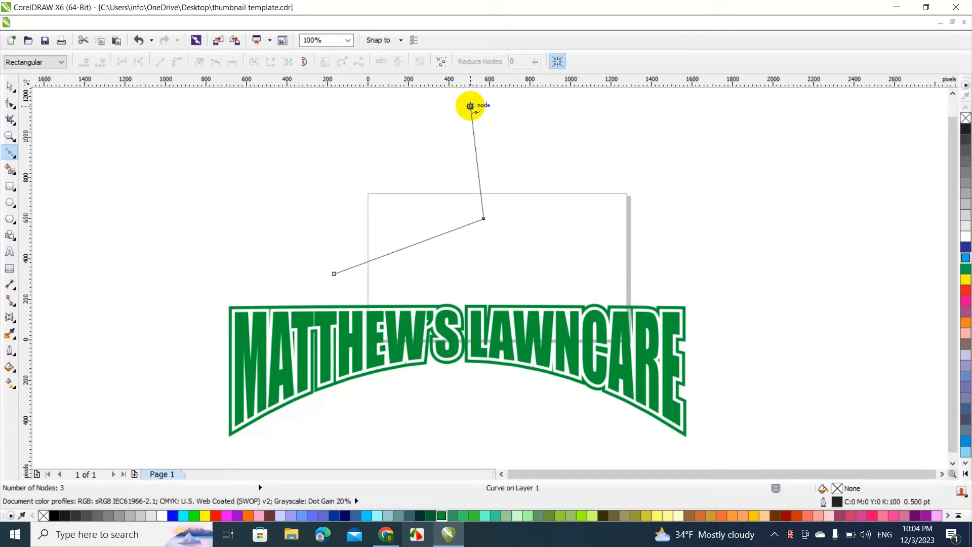
{"action": "key", "text": "ctrl+z"}
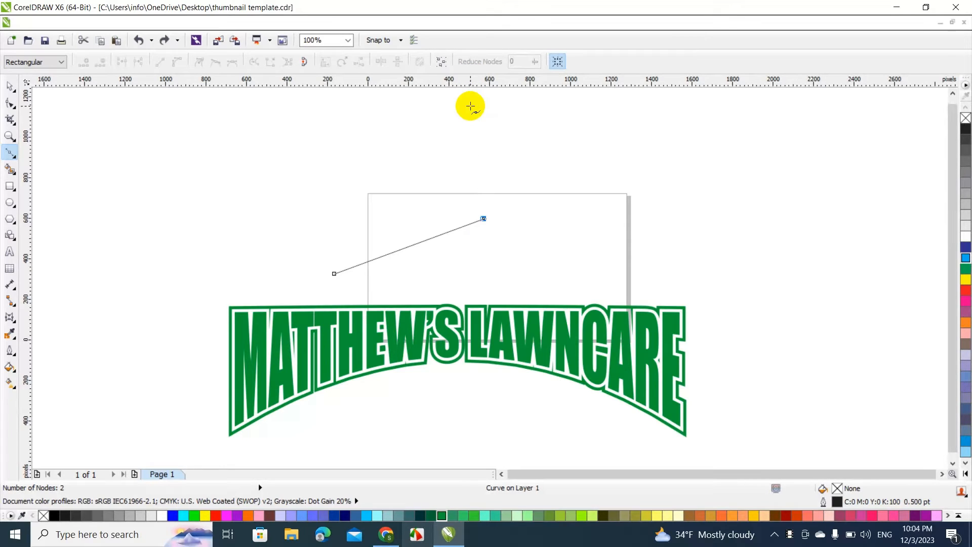
Continue the Bézier path with four more nodes, the last one inside the shape, and close it at the start as an angular leaf
{"action": "left_click", "coordinate": [952, 93]}
{"action": "left_click", "coordinate": [953, 94]}
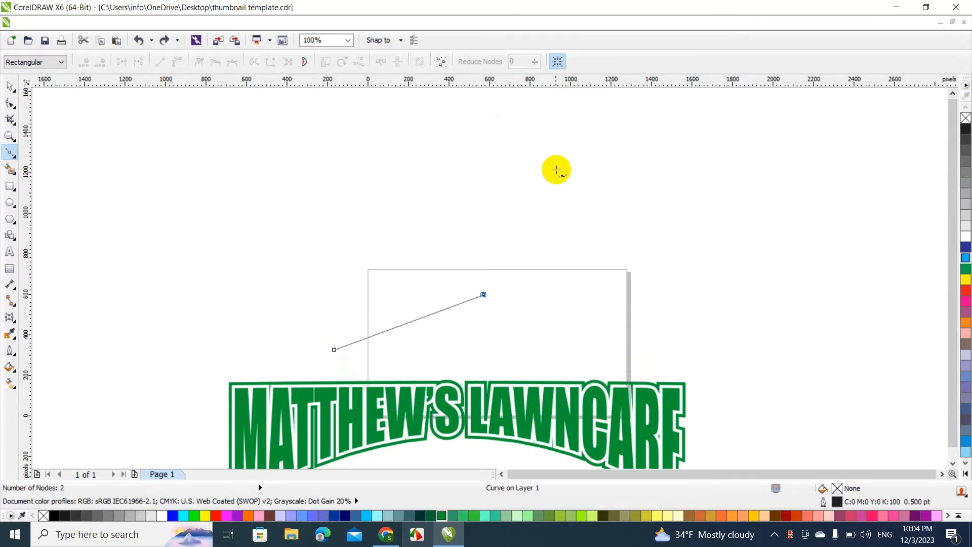
{"action": "left_click", "coordinate": [555, 139]}
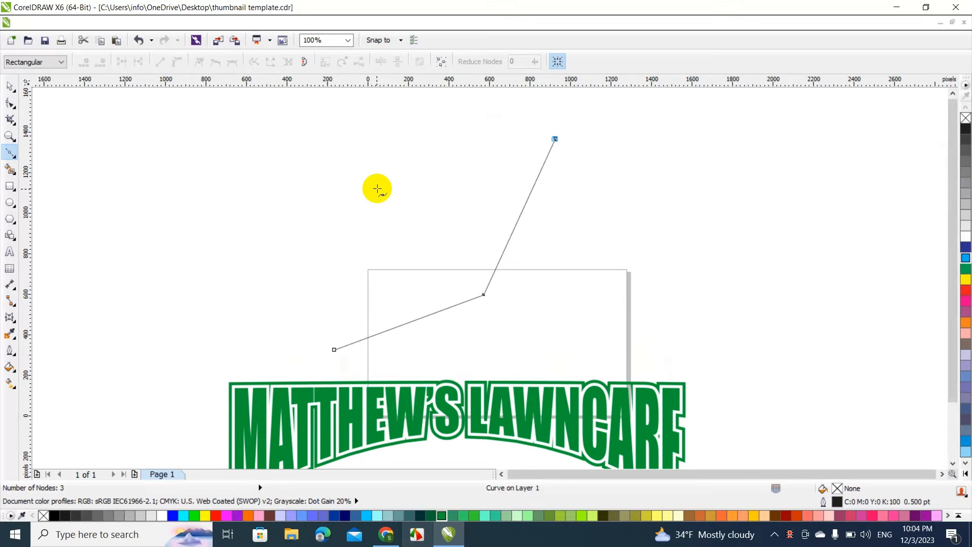
{"action": "left_click", "coordinate": [371, 184]}
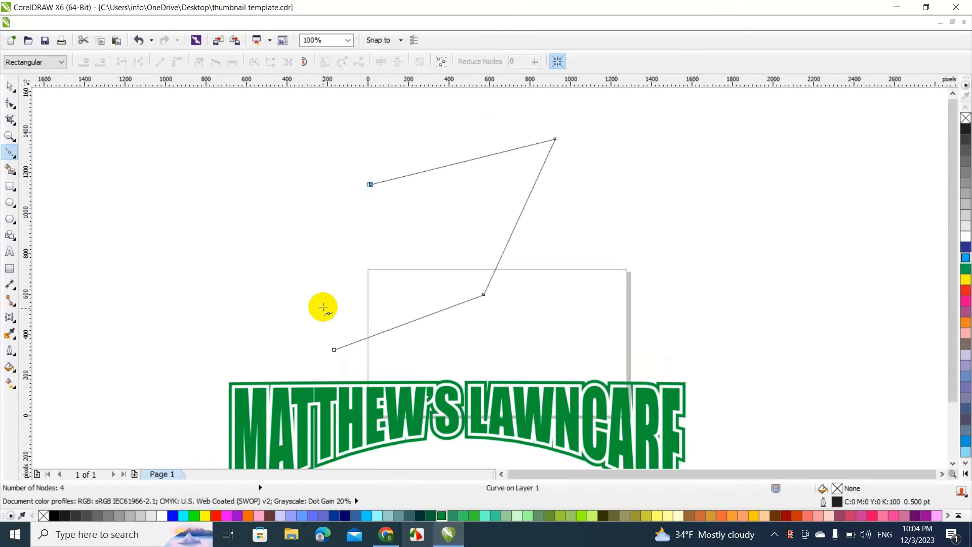
{"action": "left_click", "coordinate": [301, 314]}
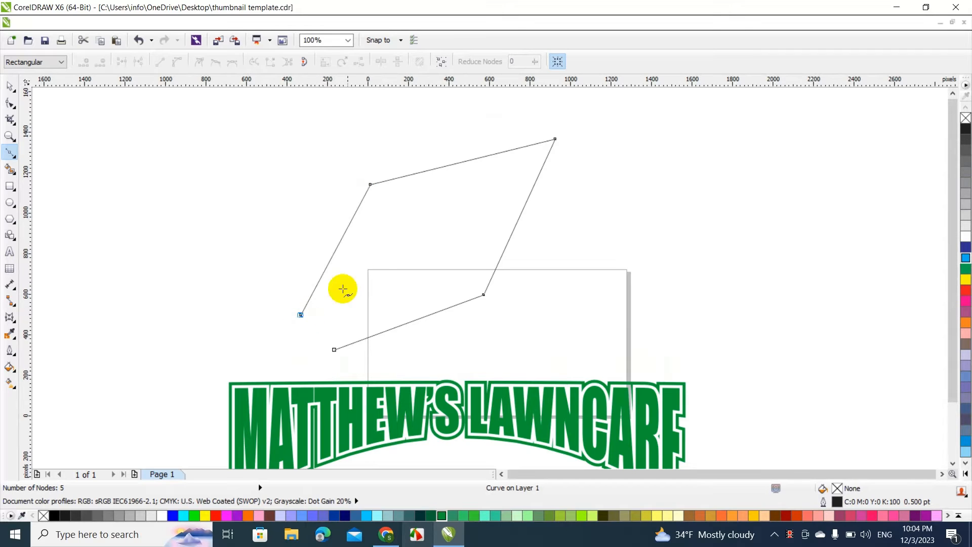
{"action": "left_click", "coordinate": [444, 209]}
{"action": "left_click", "coordinate": [334, 349]}
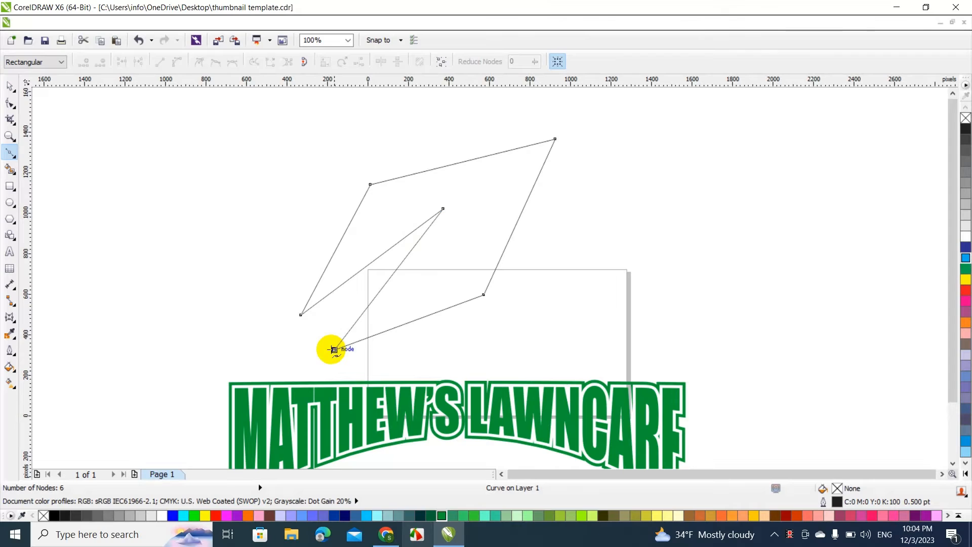
Convert the leaf's lower edge to a curve with the Shape tool and bow it downward
{"action": "left_click", "coordinate": [11, 87]}
{"action": "key", "text": "F10"}
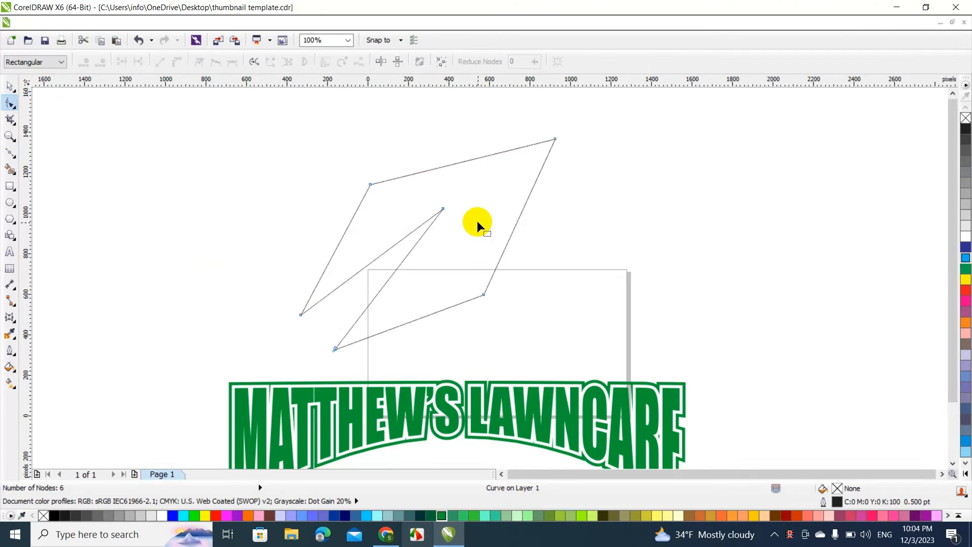
{"action": "right_click", "coordinate": [442, 309]}
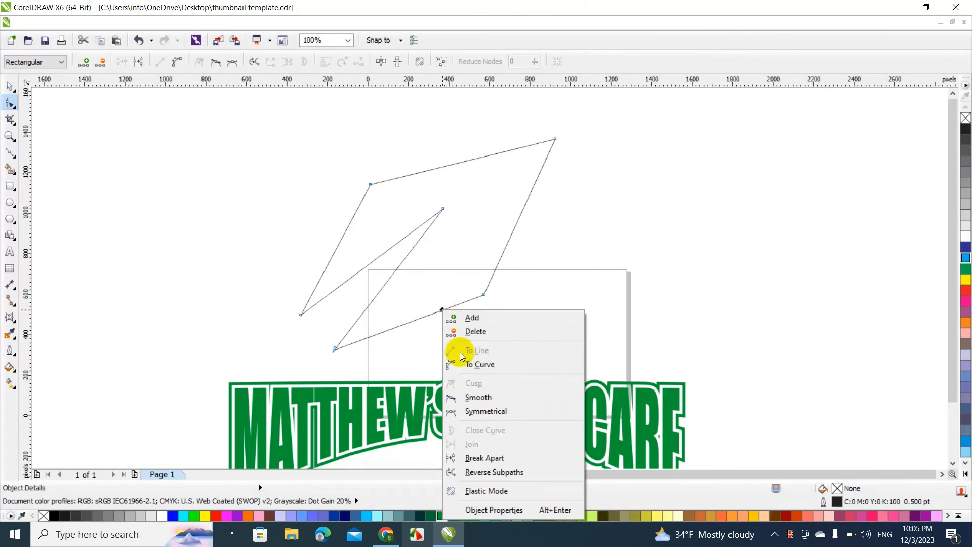
{"action": "left_click", "coordinate": [473, 365]}
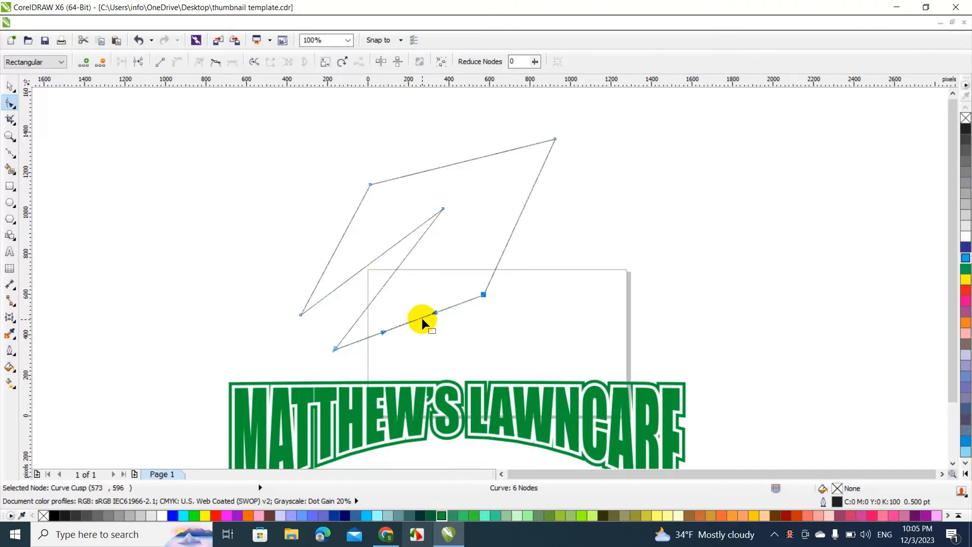
{"action": "left_click_drag", "start_coordinate": [421, 315], "coordinate": [431, 336]}
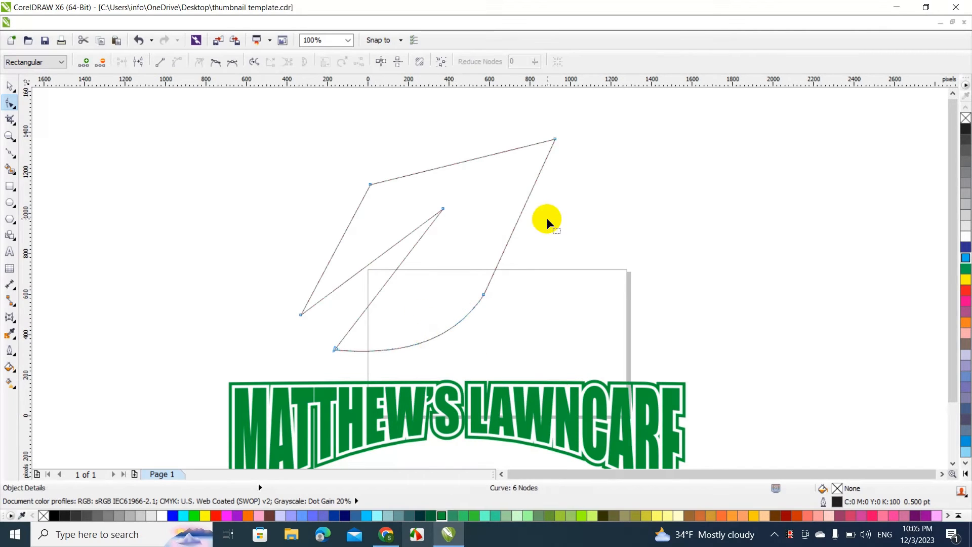
Convert the leaf's right edge to a curve, bend it inward and delete the node joining it to the lower edge
{"action": "right_click", "coordinate": [522, 211]}
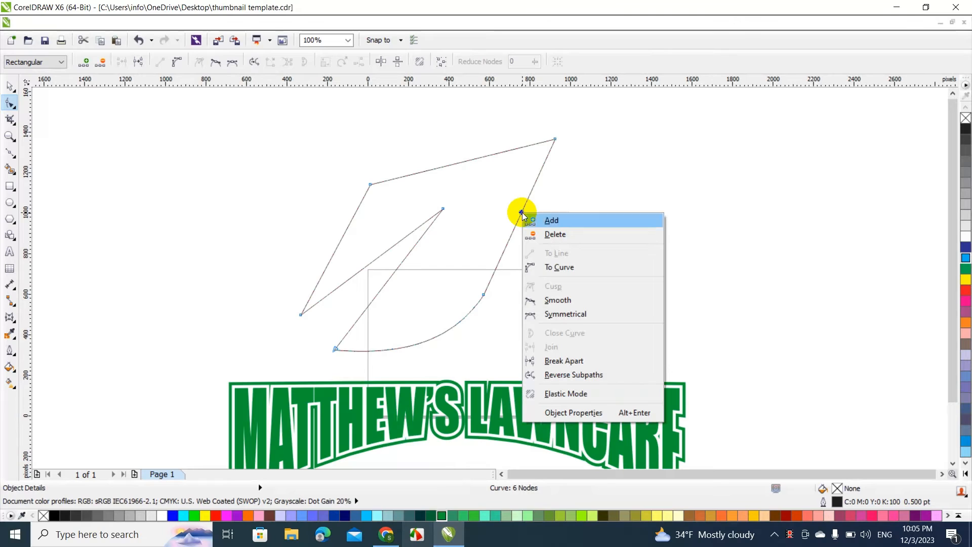
{"action": "left_click", "coordinate": [542, 267]}
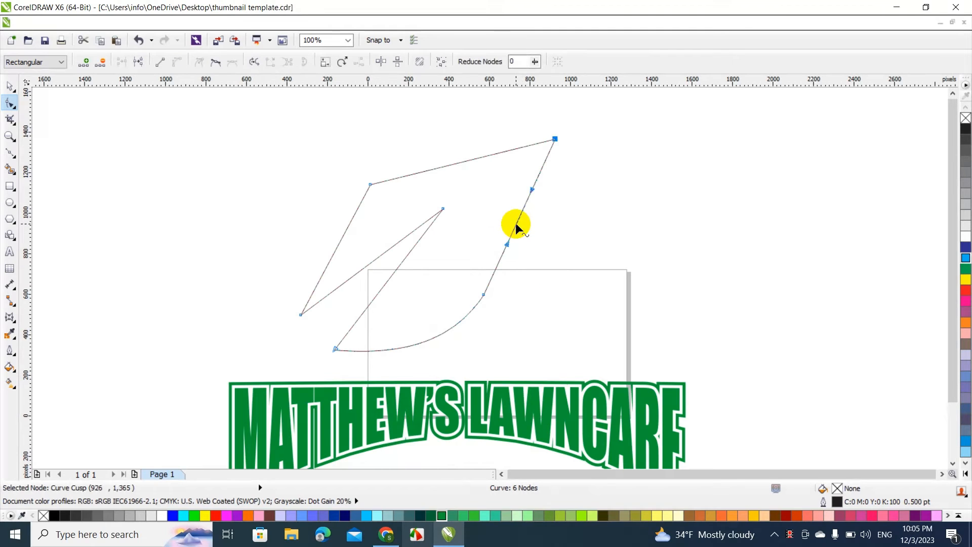
{"action": "left_click_drag", "start_coordinate": [516, 224], "coordinate": [503, 224]}
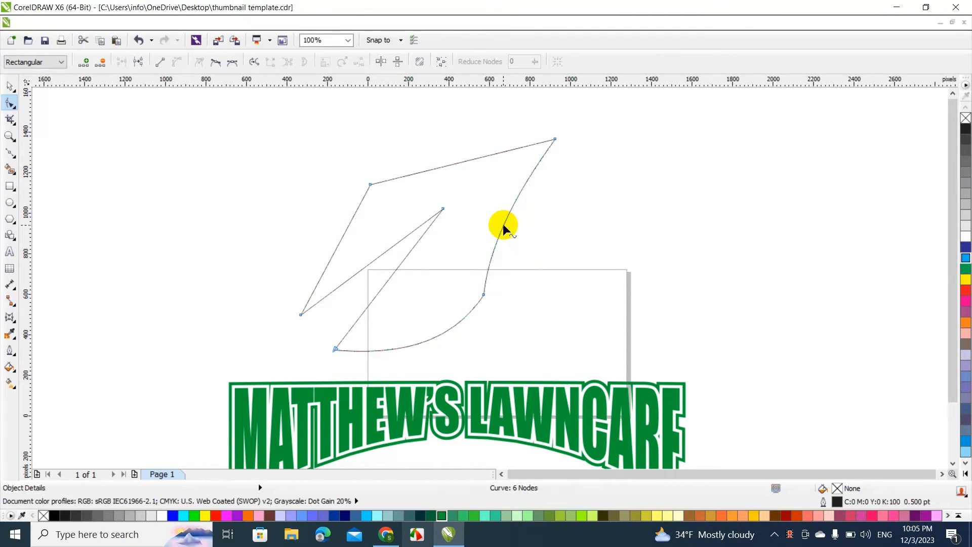
{"action": "left_click", "coordinate": [485, 295]}
{"action": "key", "text": "Delete"}
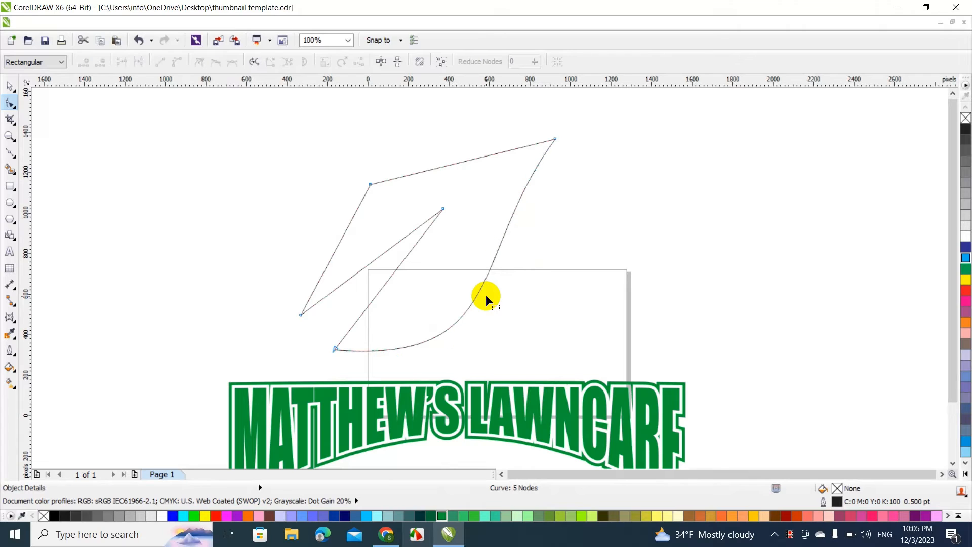
Convert the leaf's left and upper edges to curves, bowing the left one outward and the upper one slightly inward
{"action": "right_click", "coordinate": [346, 229]}
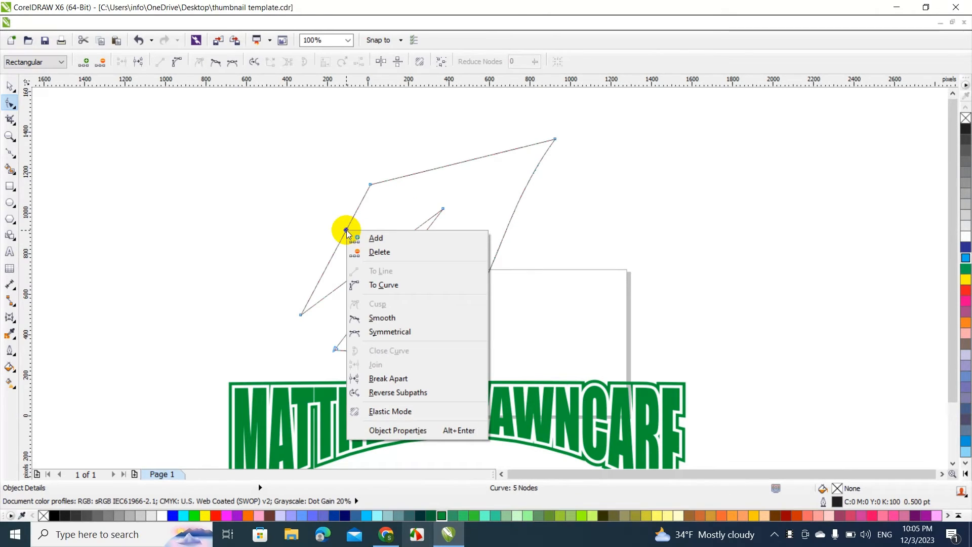
{"action": "left_click", "coordinate": [380, 287]}
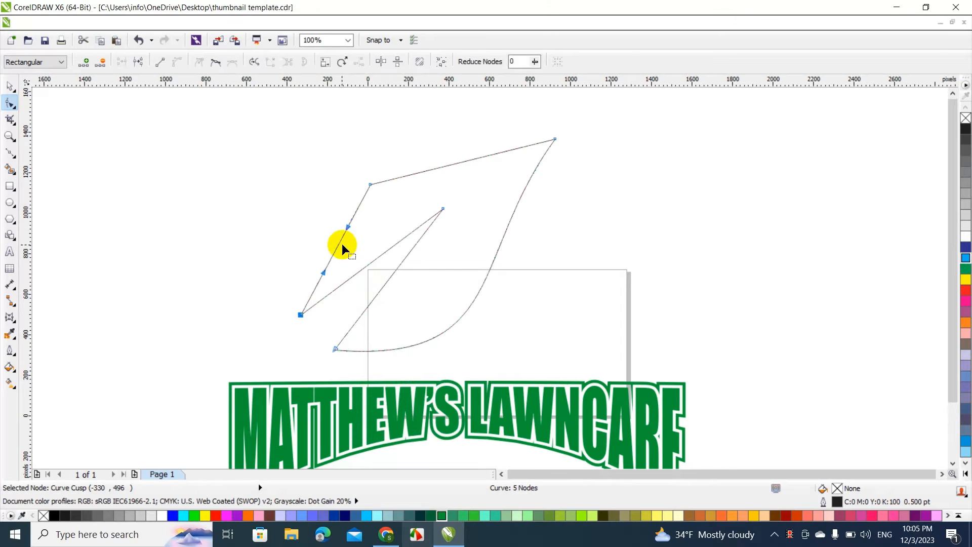
{"action": "left_click_drag", "start_coordinate": [338, 242], "coordinate": [314, 229]}
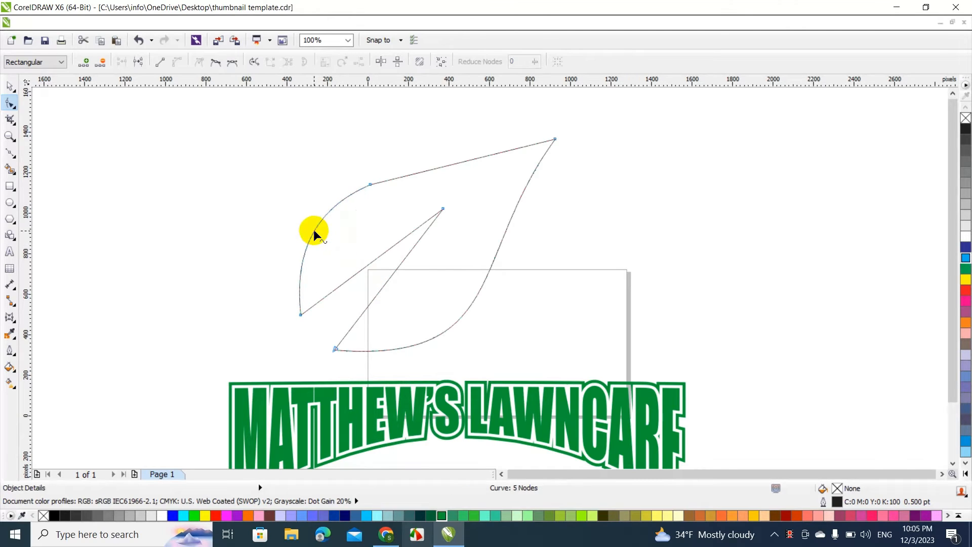
{"action": "right_click", "coordinate": [445, 166]}
{"action": "left_click", "coordinate": [477, 220]}
{"action": "left_click", "coordinate": [441, 167]}
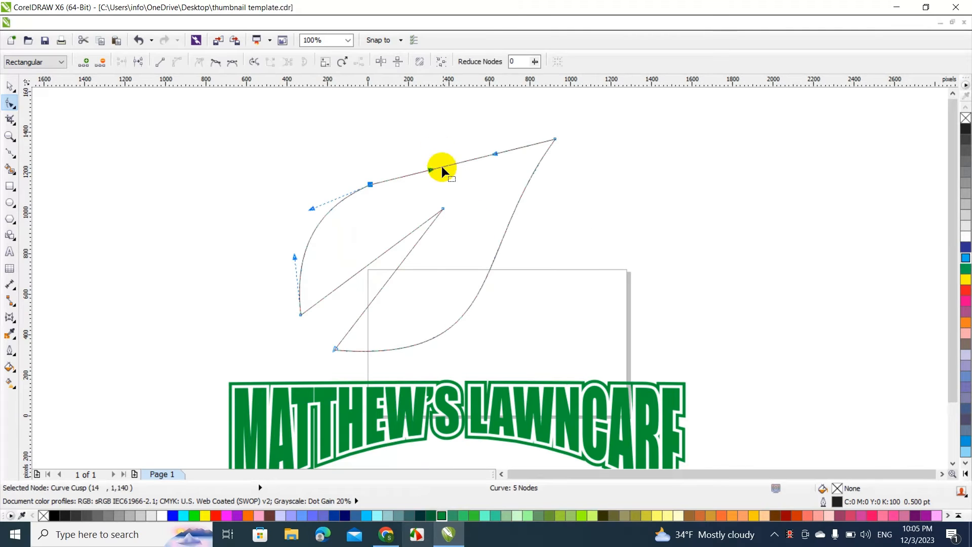
{"action": "left_click_drag", "start_coordinate": [444, 163], "coordinate": [447, 174]}
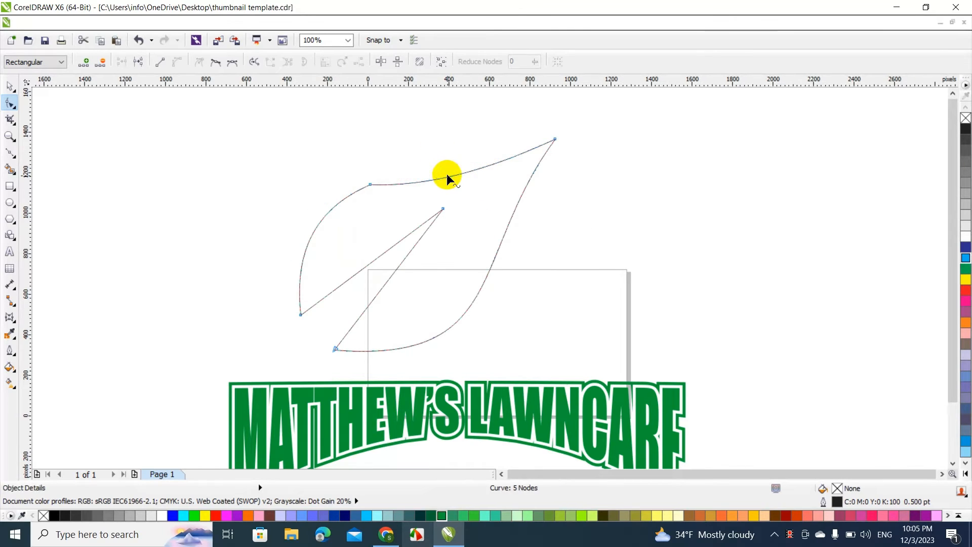
Delete the node joining the leaf's left and upper edges and move the lower base node closer to the left base node
{"action": "left_click", "coordinate": [370, 185]}
{"action": "key", "text": "Delete"}
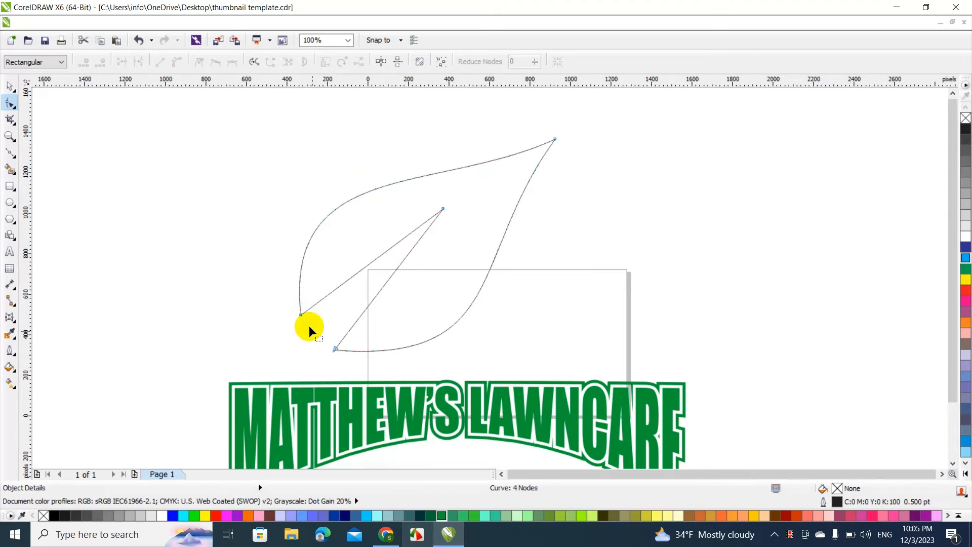
{"action": "left_click_drag", "start_coordinate": [336, 348], "coordinate": [318, 331]}
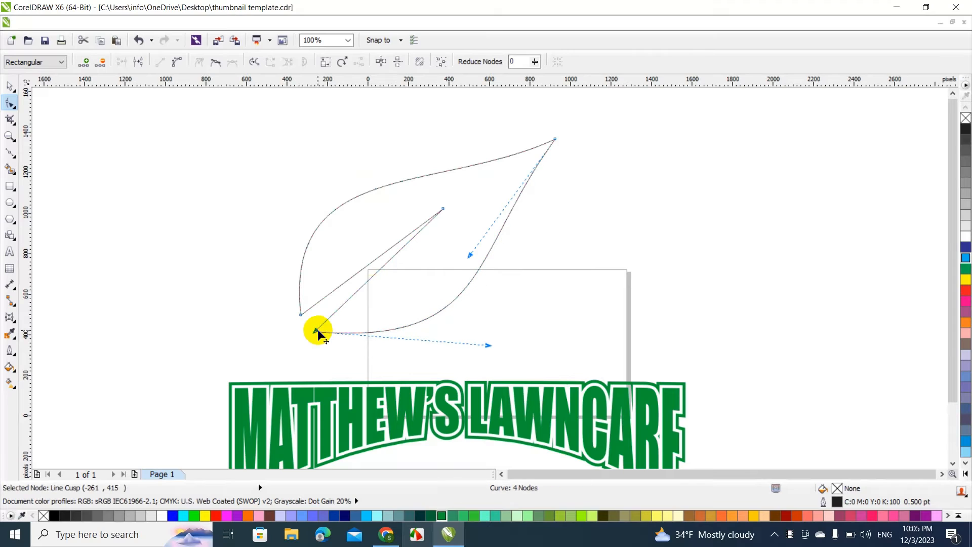
Convert the two straight edges of the leaf's inner vein cut to curves and bow both toward the upper left
{"action": "left_click", "coordinate": [364, 264]}
{"action": "right_click", "coordinate": [365, 265]}
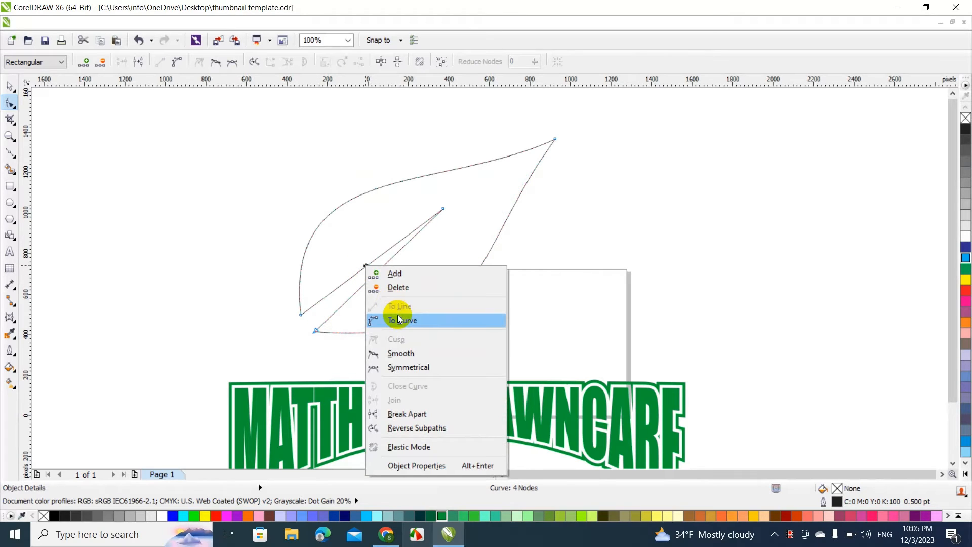
{"action": "left_click", "coordinate": [400, 319]}
{"action": "left_click_drag", "start_coordinate": [373, 258], "coordinate": [363, 250]}
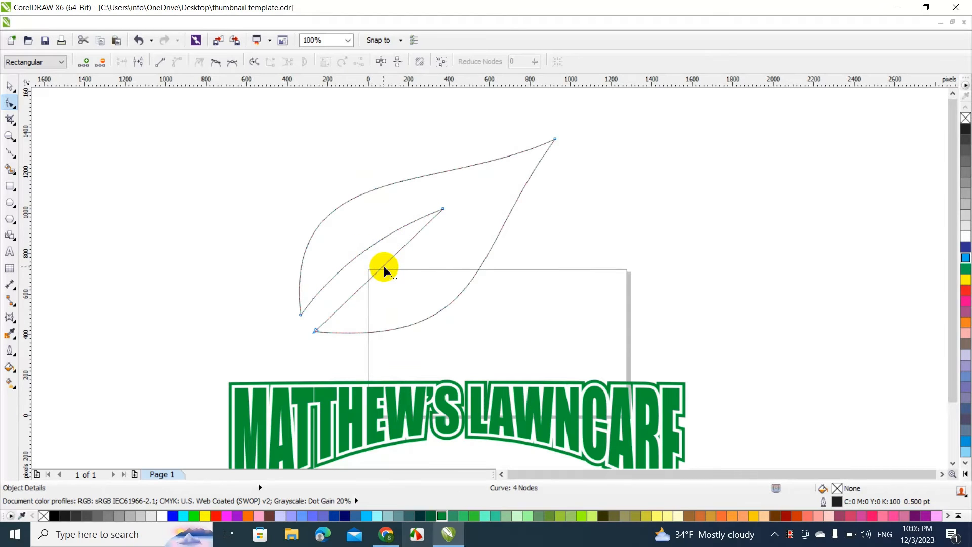
{"action": "right_click", "coordinate": [383, 267]}
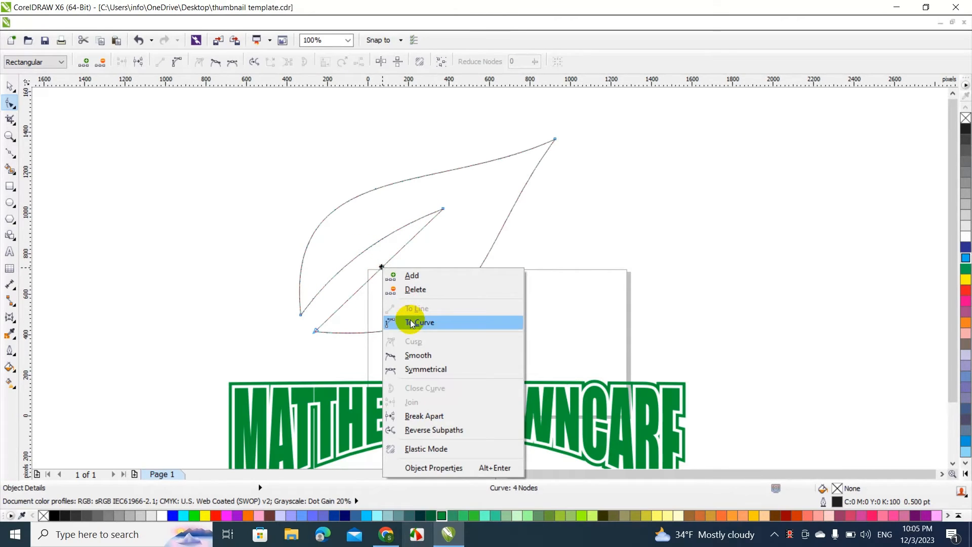
{"action": "left_click", "coordinate": [409, 319]}
{"action": "left_click", "coordinate": [375, 276]}
{"action": "left_click_drag", "start_coordinate": [375, 275], "coordinate": [350, 279]}
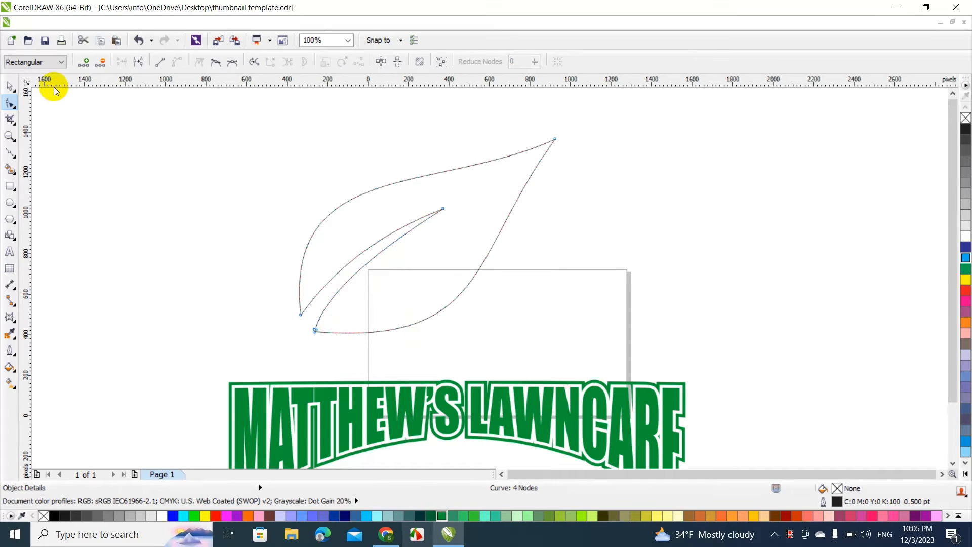
Fill the leaf with green #009933 and remove its outline
{"action": "left_click", "coordinate": [10, 84]}
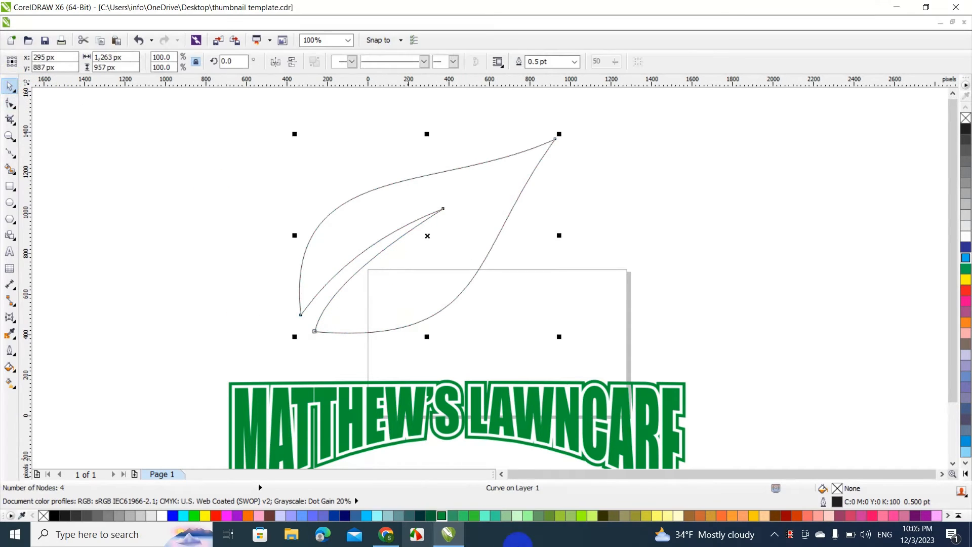
{"action": "left_click", "coordinate": [445, 518]}
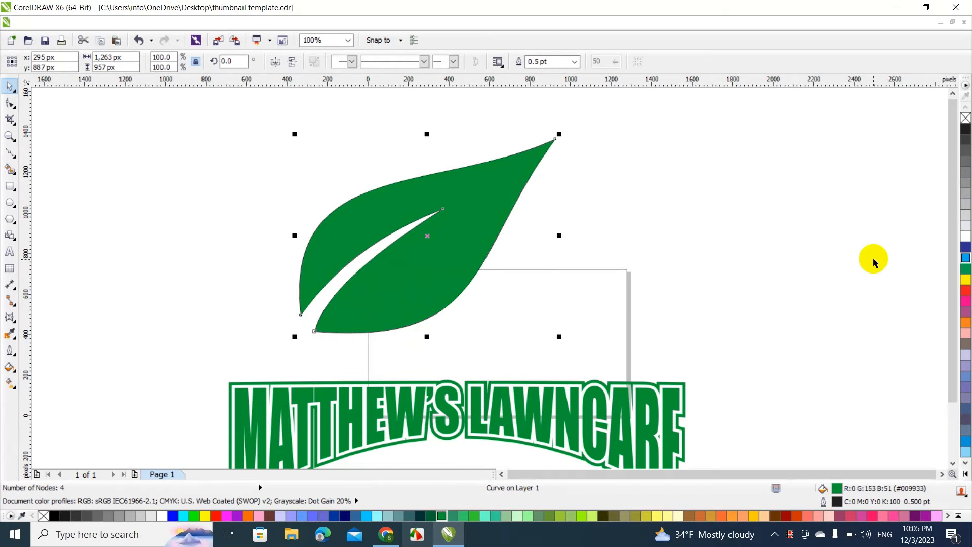
{"action": "right_click", "coordinate": [966, 118]}
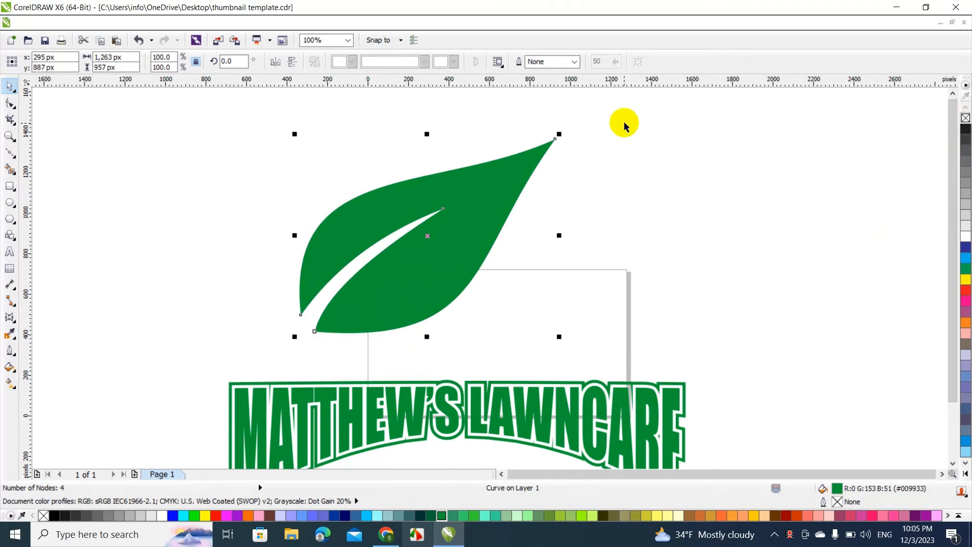
Scale the leaf down to 521 × 395 px above the heading and place a copy of it to its left
{"action": "left_click_drag", "start_coordinate": [560, 132], "coordinate": [409, 248]}
{"action": "mouse_move", "coordinate": [371, 282]}
{"action": "left_mouse_down"}
{"action": "mouse_move", "coordinate": [505, 318]}
{"action": "mouse_move", "coordinate": [384, 292]}
{"action": "left_mouse_up"}
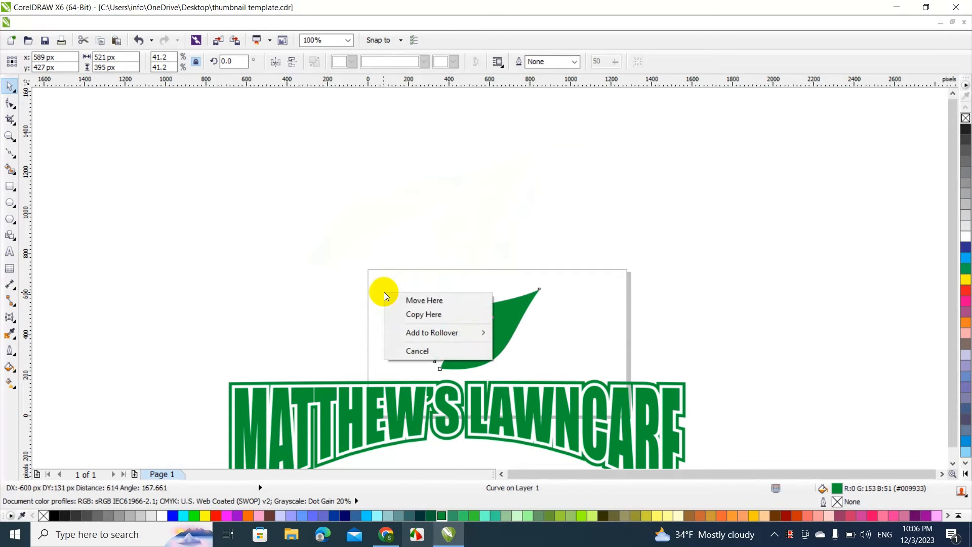
{"action": "left_click", "coordinate": [400, 312]}
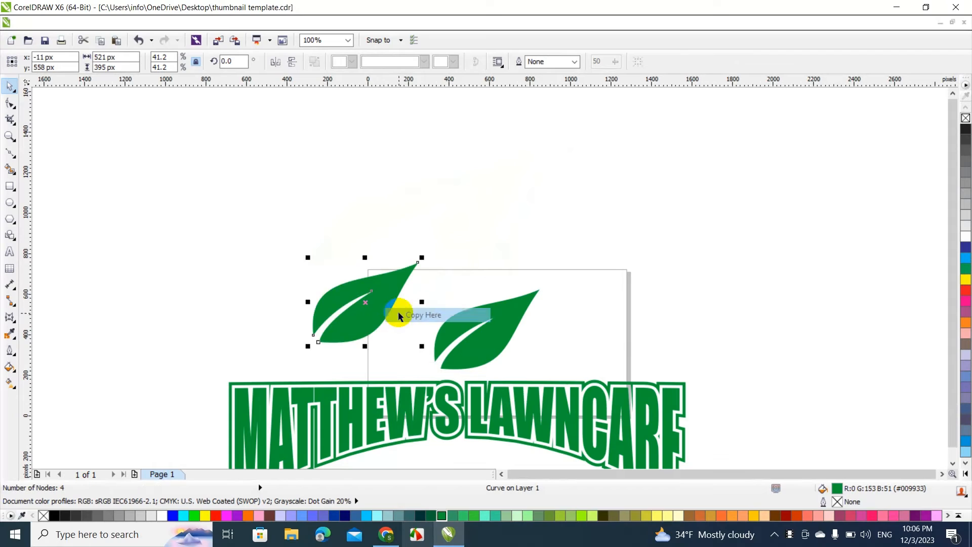
Mirror the copied leaf horizontally, enlarge it slightly and set it beside the original leaf
{"action": "left_click", "coordinate": [275, 61]}
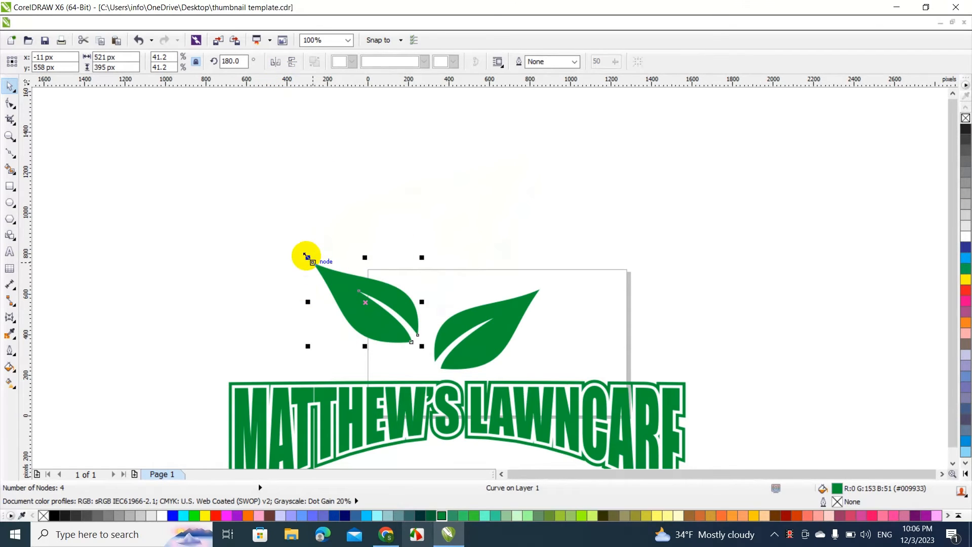
{"action": "left_click_drag", "start_coordinate": [306, 256], "coordinate": [276, 239]}
{"action": "left_click_drag", "start_coordinate": [356, 304], "coordinate": [366, 328]}
{"action": "left_click", "coordinate": [293, 269]}
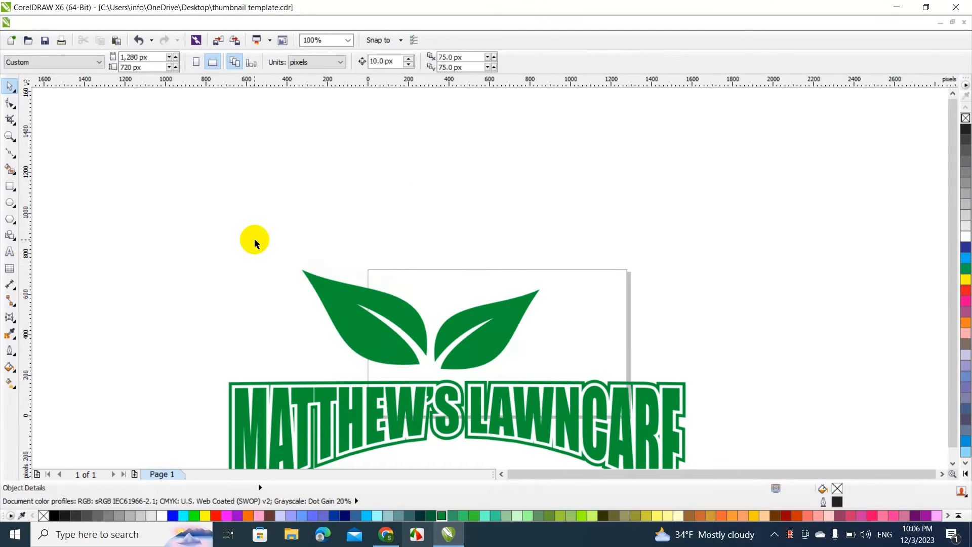
Scale the leaf pair down to 775 × 324 px, place it above the middle of the heading and weld the two leaves
{"action": "left_click_drag", "start_coordinate": [254, 239], "coordinate": [462, 339]}
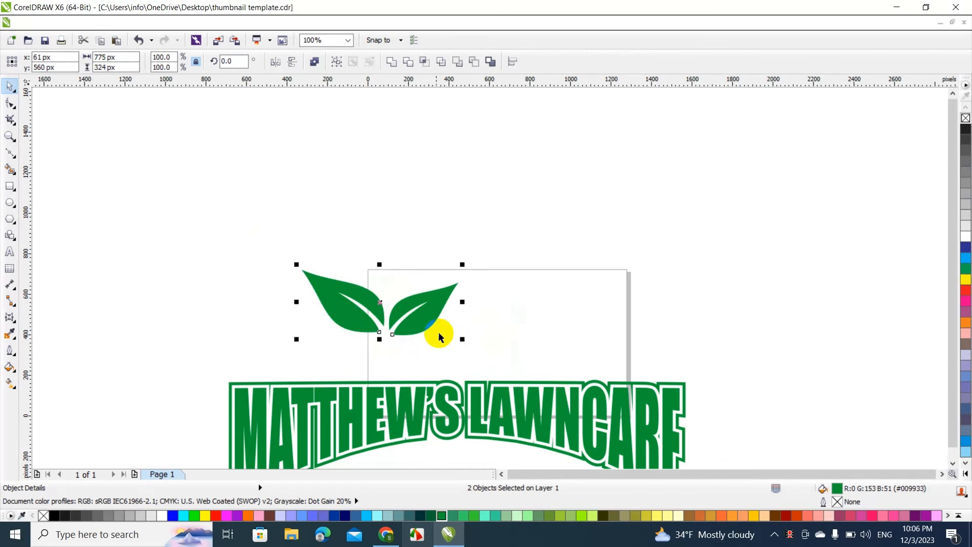
{"action": "left_click_drag", "start_coordinate": [428, 310], "coordinate": [504, 345]}
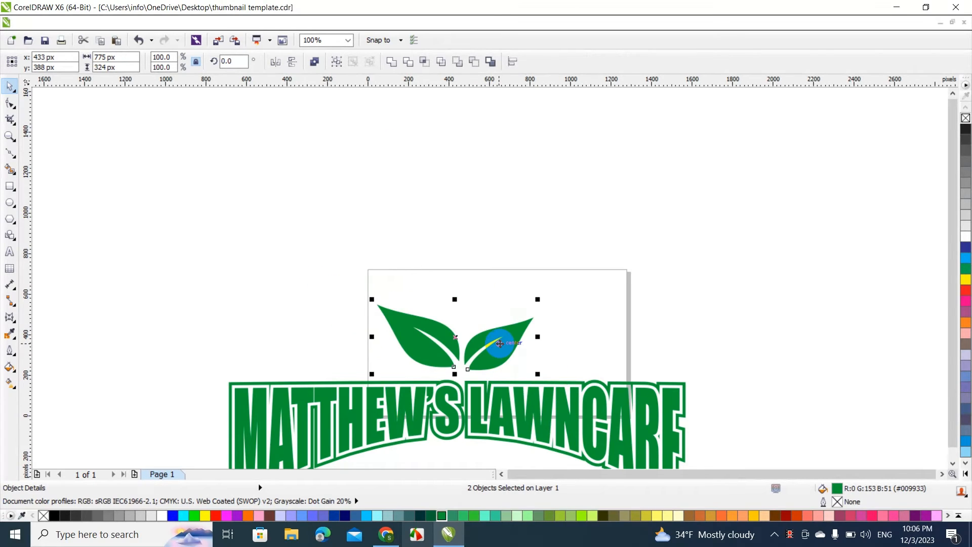
{"action": "left_click", "coordinate": [392, 61]}
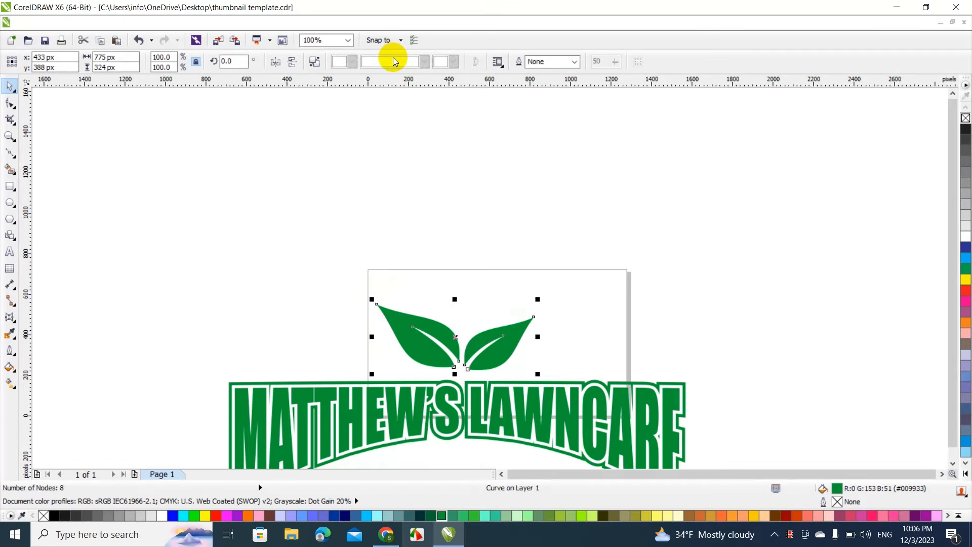
{"action": "left_click", "coordinate": [368, 199]}
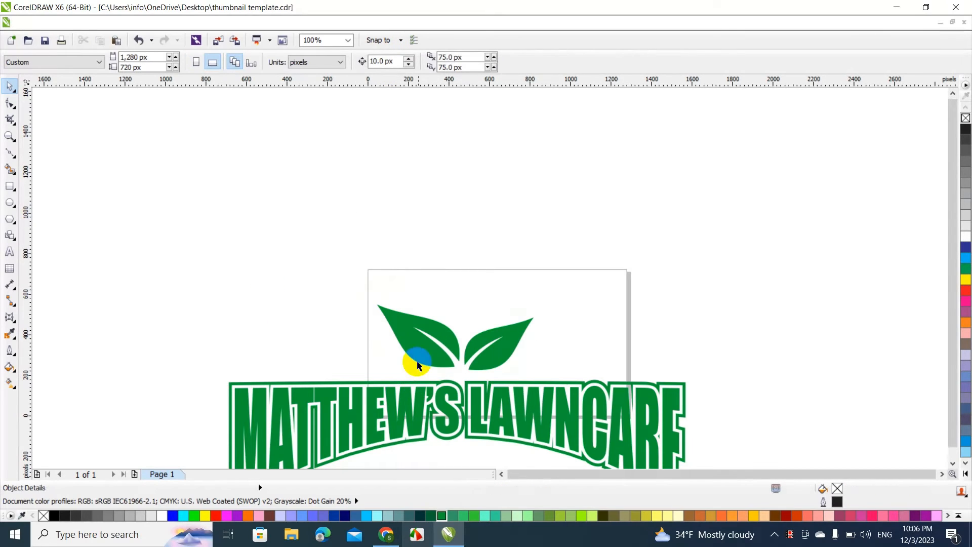
{"action": "left_click_drag", "start_coordinate": [420, 354], "coordinate": [365, 275]}
{"action": "key", "text": "ctrl+z"}
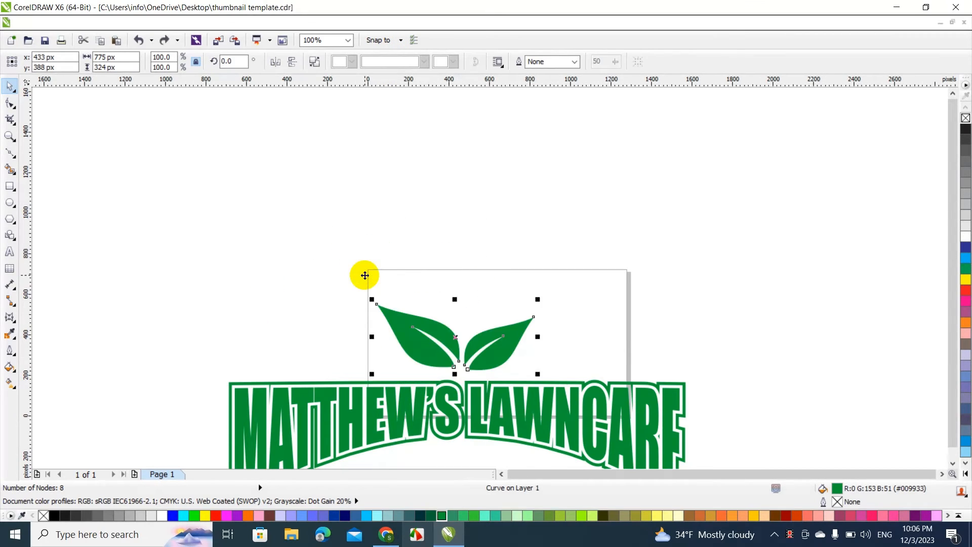
Centre the leaves over the heading, then scale the whole logo to 1,700 × 775 px and move it lower
{"action": "left_click", "coordinate": [159, 231]}
{"action": "left_click_drag", "start_coordinate": [159, 232], "coordinate": [760, 442]}
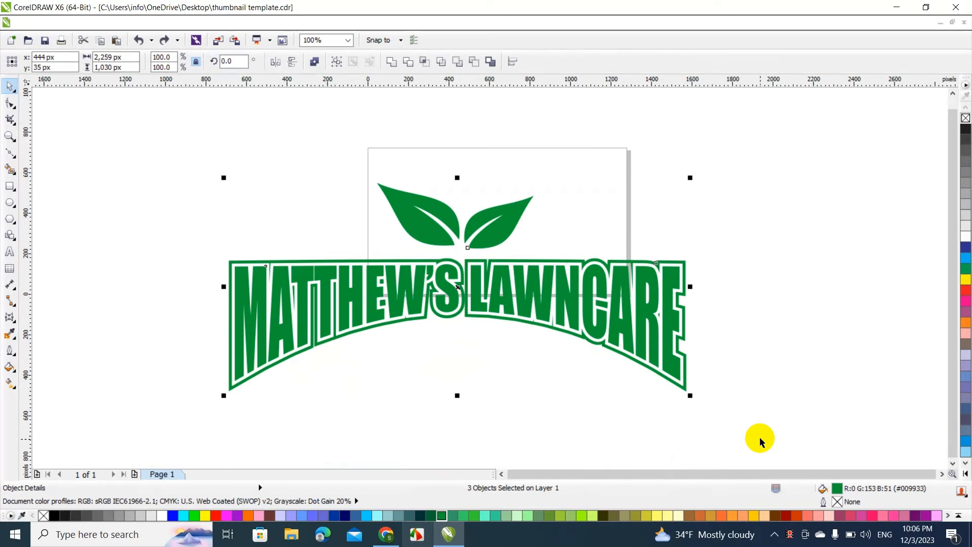
{"action": "key", "text": "ctrl+shift+z"}
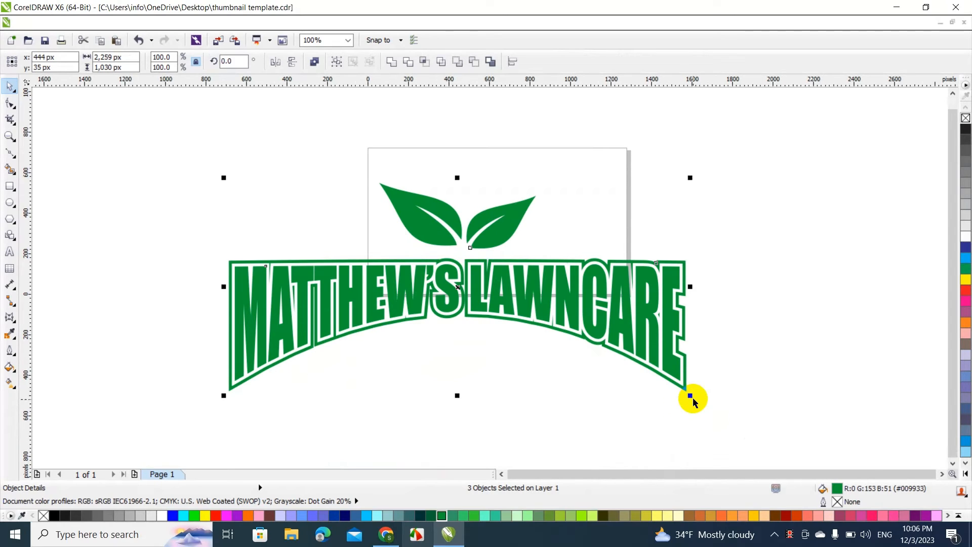
{"action": "left_click_drag", "start_coordinate": [690, 396], "coordinate": [492, 316]}
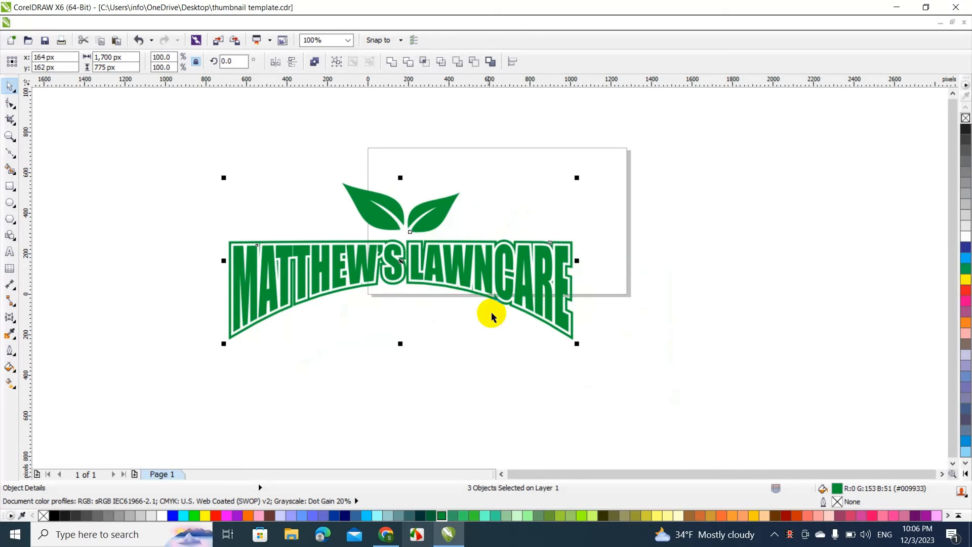
{"action": "left_click_drag", "start_coordinate": [468, 260], "coordinate": [547, 381]}
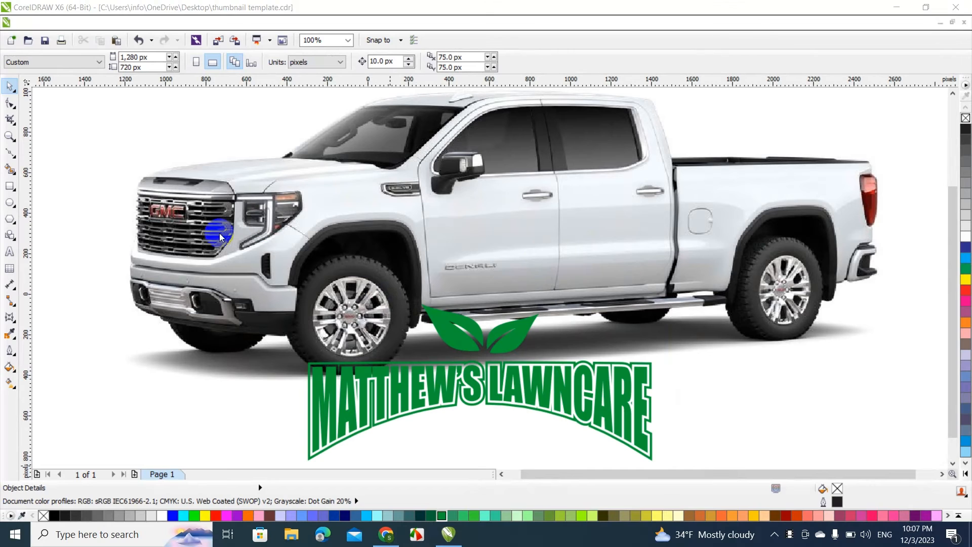
Scale the complete logo down to 890 × 406 px and place it across the doors of the white pickup truck
{"action": "left_click", "coordinate": [45, 233]}
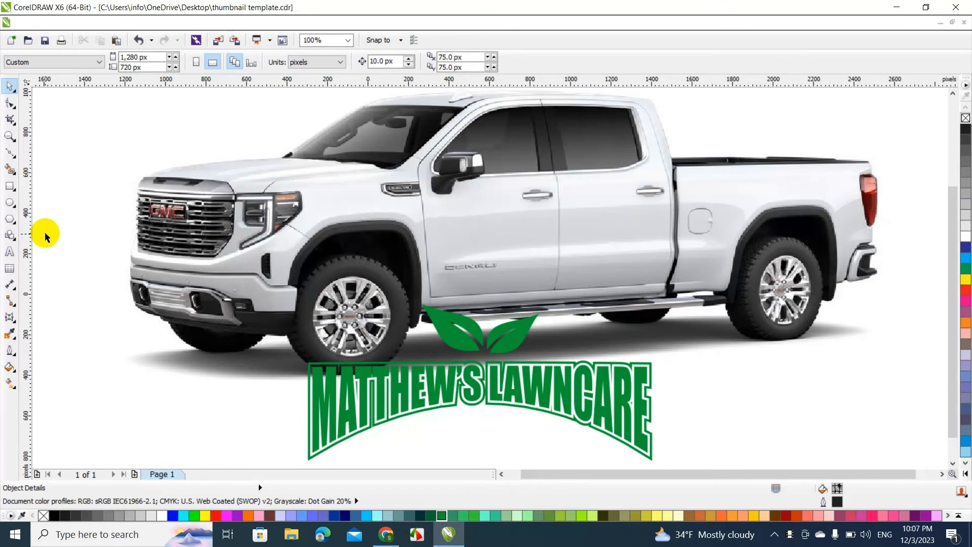
{"action": "left_click_drag", "start_coordinate": [44, 232], "coordinate": [737, 453]}
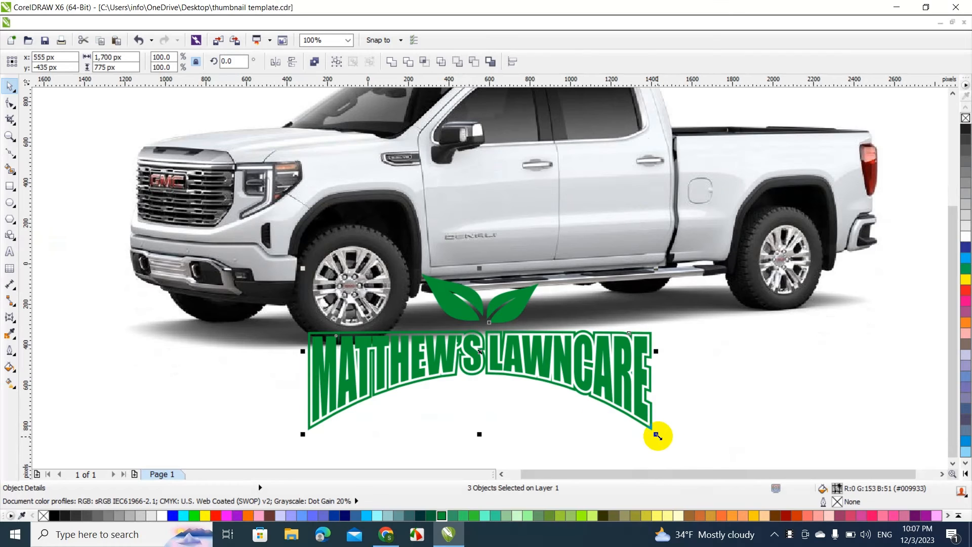
{"action": "left_click_drag", "start_coordinate": [657, 435], "coordinate": [494, 406]}
{"action": "left_click_drag", "start_coordinate": [431, 318], "coordinate": [575, 205]}
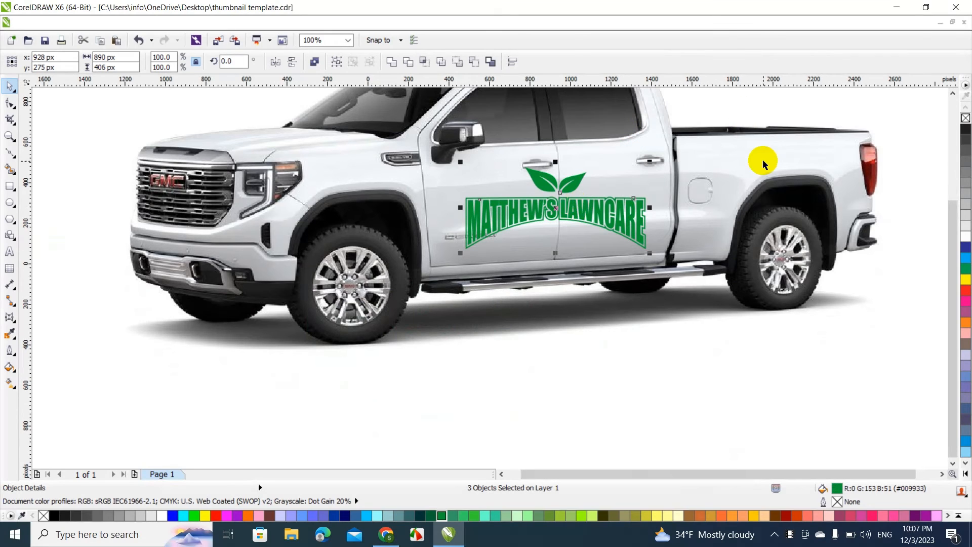
Weld the logo parts into one curve and apply the first square preset envelope to it
{"action": "left_click", "coordinate": [390, 62]}
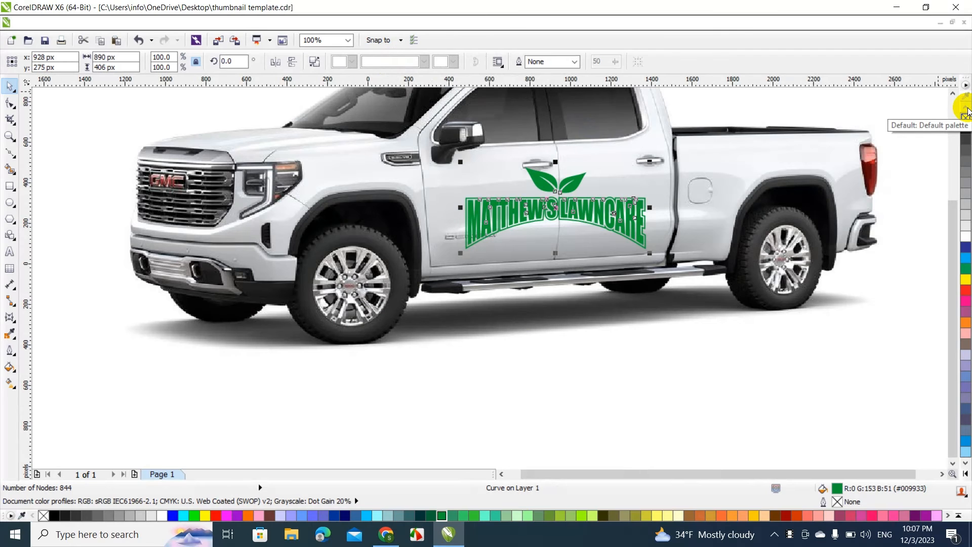
{"action": "key", "text": "ctrl+F7"}
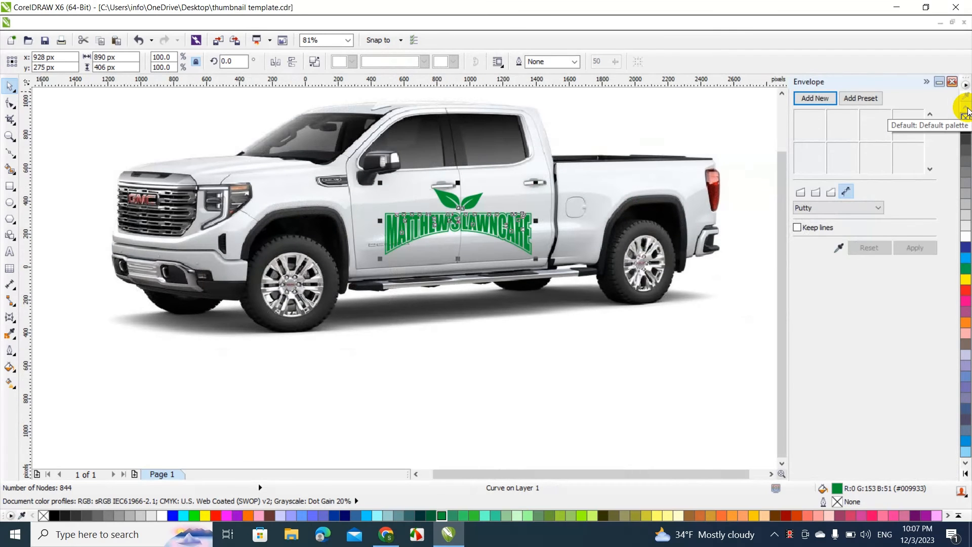
{"action": "left_click", "coordinate": [858, 102]}
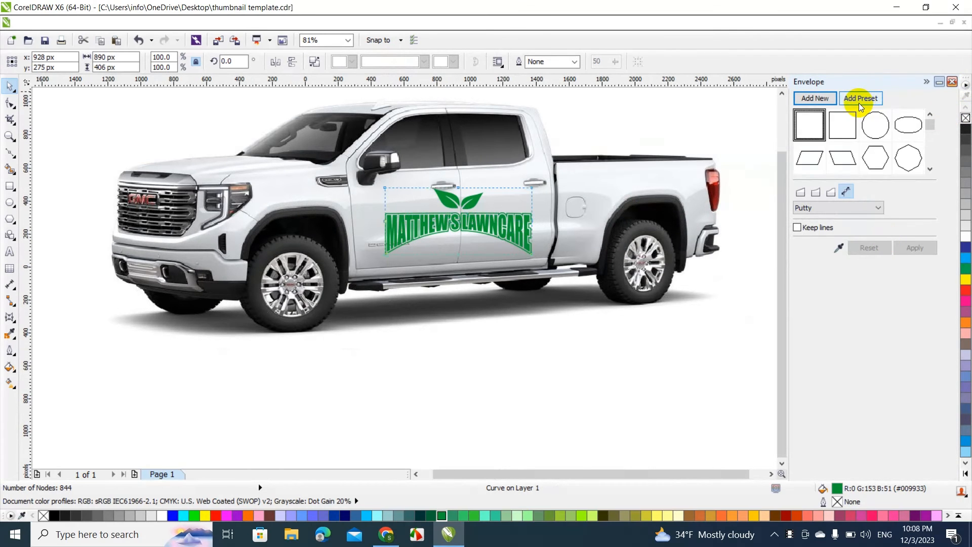
{"action": "left_click", "coordinate": [818, 124]}
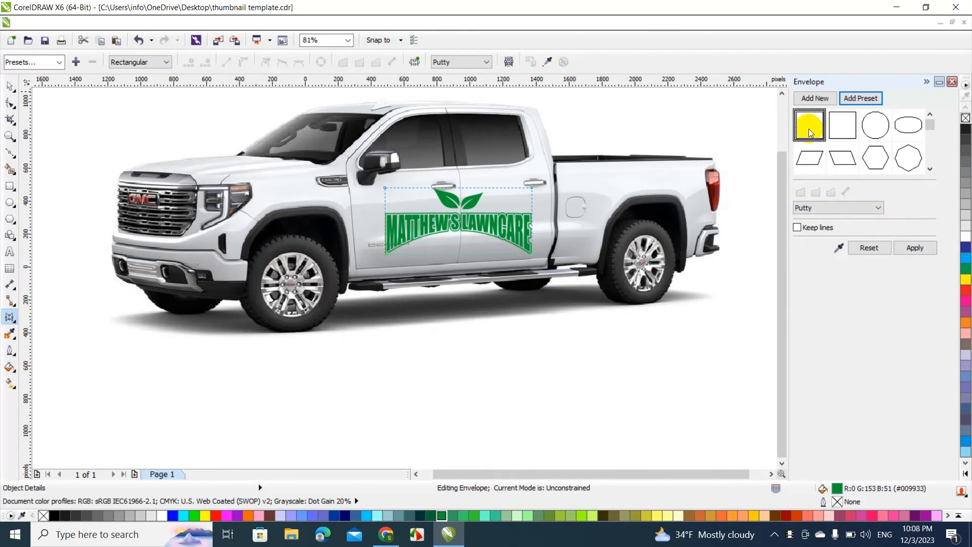
{"action": "left_click", "coordinate": [917, 250]}
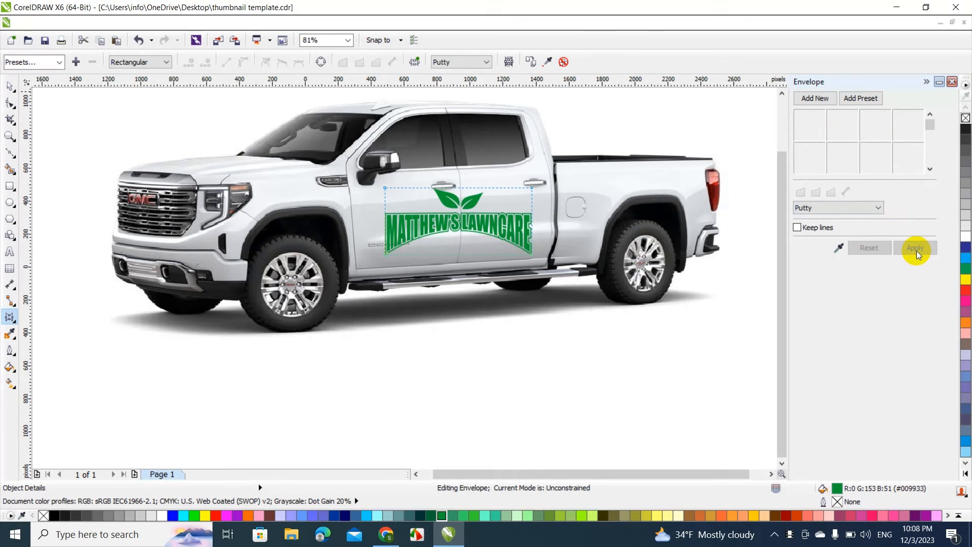
{"action": "left_click", "coordinate": [925, 82]}
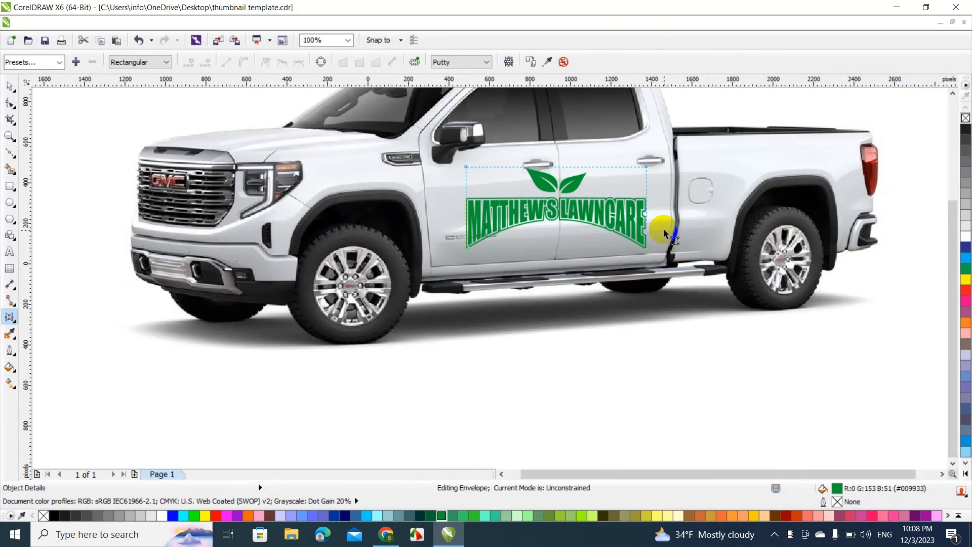
Move the envelope's two right corner nodes inward and upward so the logo's right side follows the truck's perspective
{"action": "left_click", "coordinate": [346, 40]}
{"action": "left_click", "coordinate": [322, 136]}
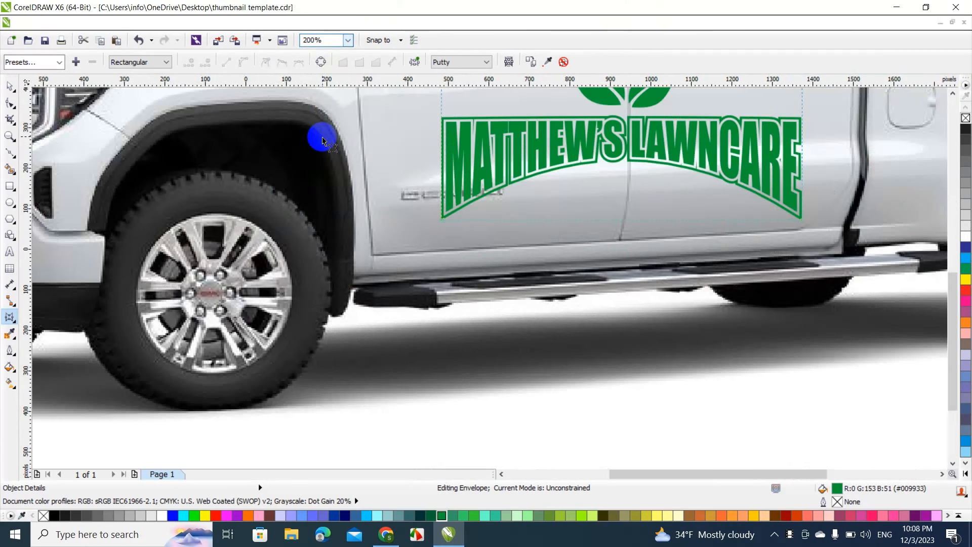
{"action": "left_click_drag", "start_coordinate": [951, 286], "coordinate": [950, 237]}
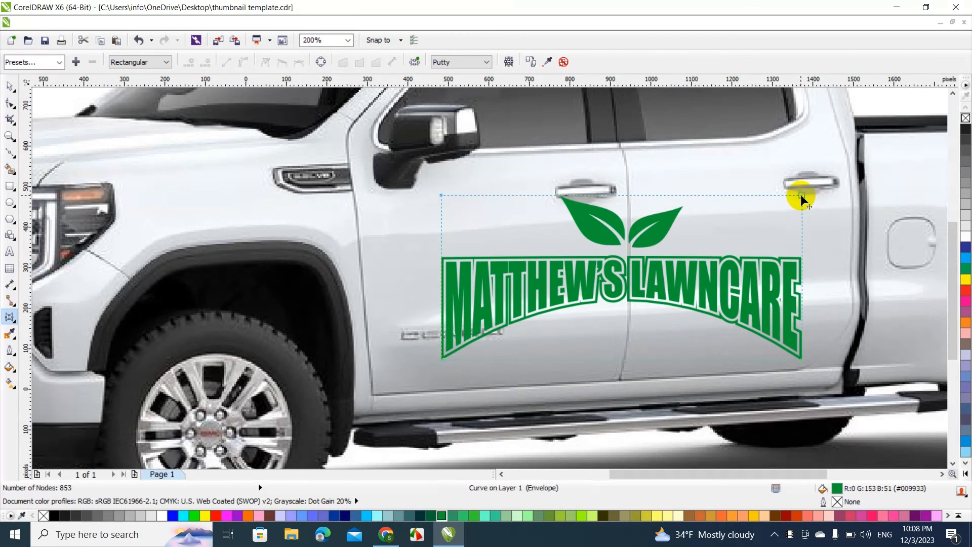
{"action": "left_click_drag", "start_coordinate": [802, 195], "coordinate": [787, 180]}
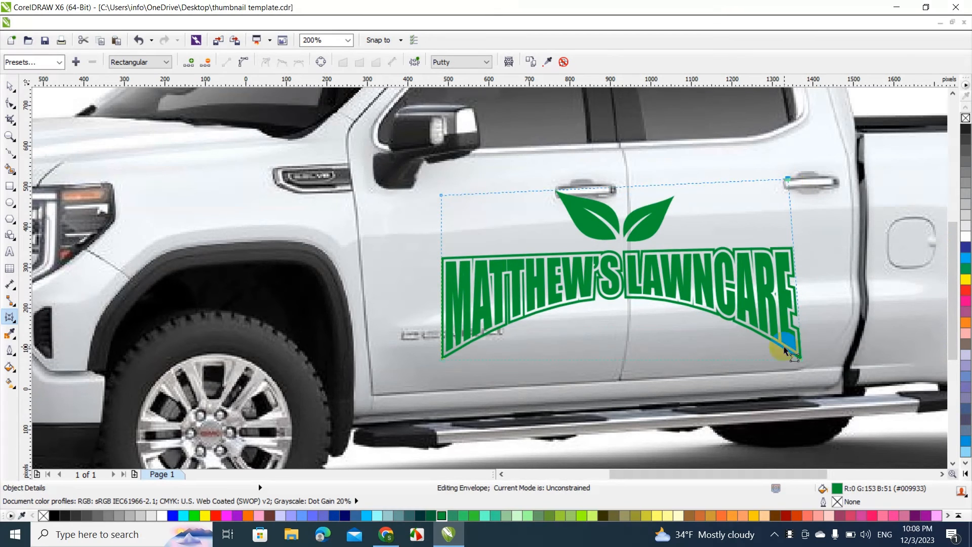
{"action": "left_click_drag", "start_coordinate": [802, 363], "coordinate": [789, 323]}
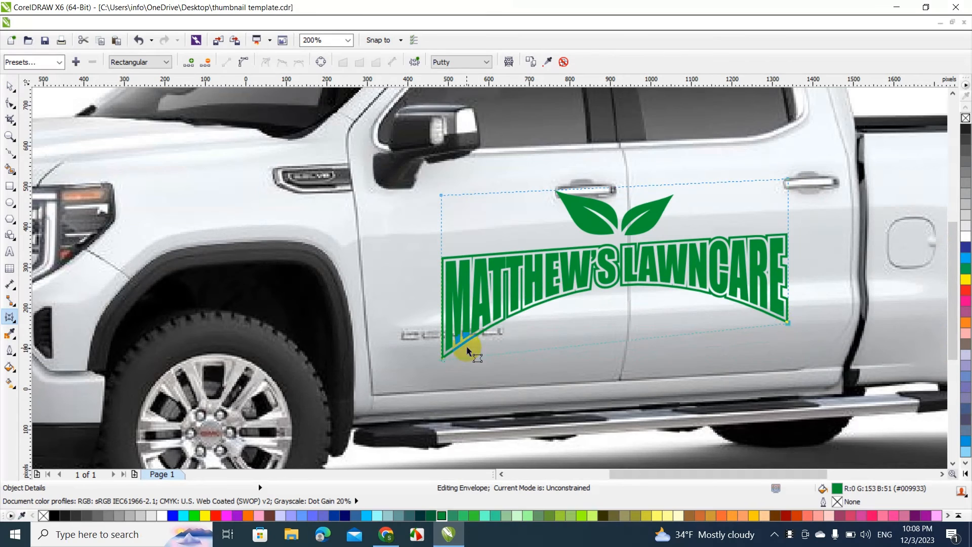
Pull all four envelope corner nodes inward and raise the two lower ones so the logo follows the perspective of the truck's doors
{"action": "left_click_drag", "start_coordinate": [443, 358], "coordinate": [455, 323]}
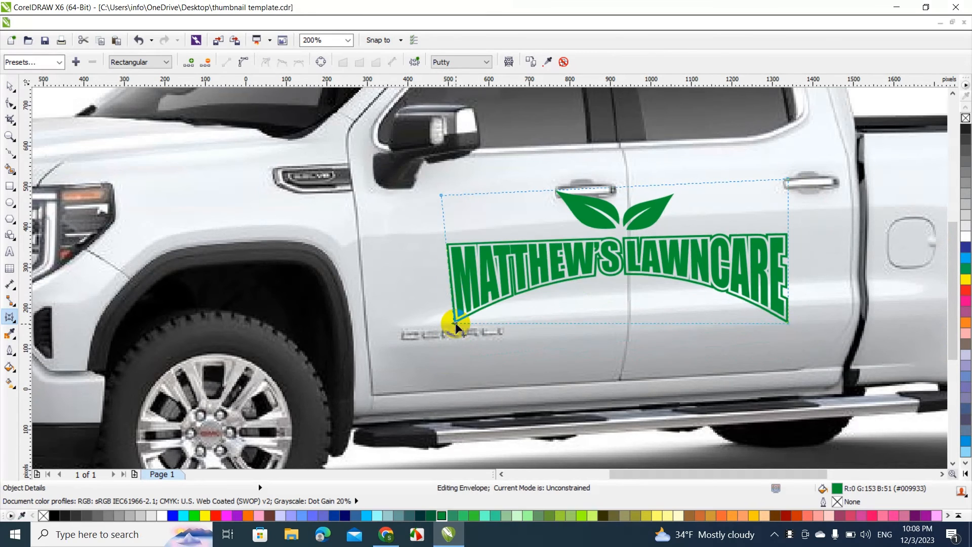
{"action": "left_click_drag", "start_coordinate": [442, 195], "coordinate": [453, 207]}
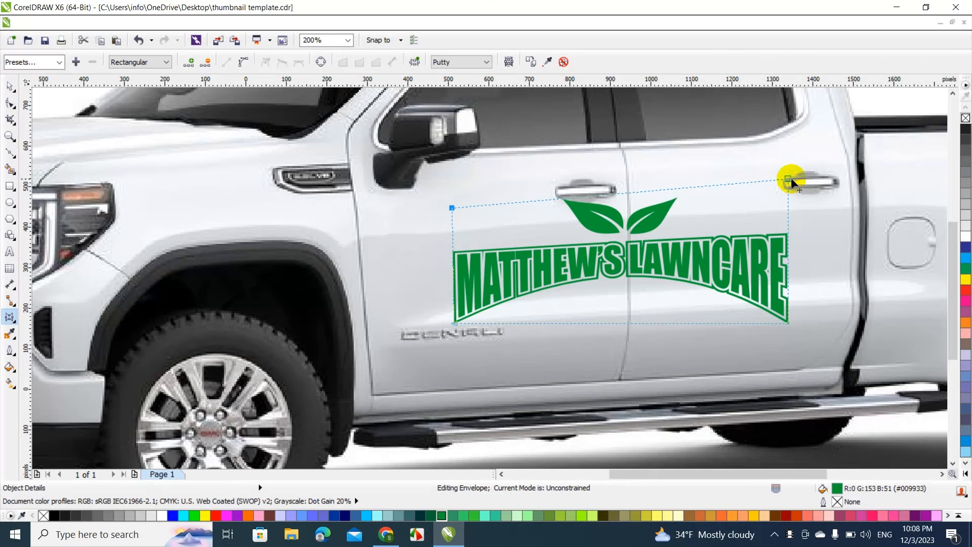
{"action": "left_click_drag", "start_coordinate": [790, 180], "coordinate": [775, 196]}
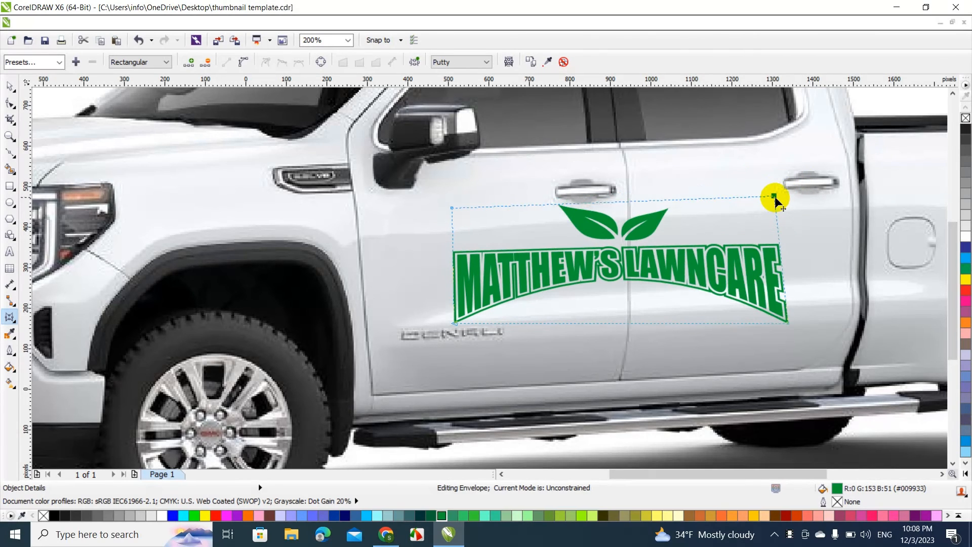
{"action": "left_click_drag", "start_coordinate": [789, 323], "coordinate": [773, 305]}
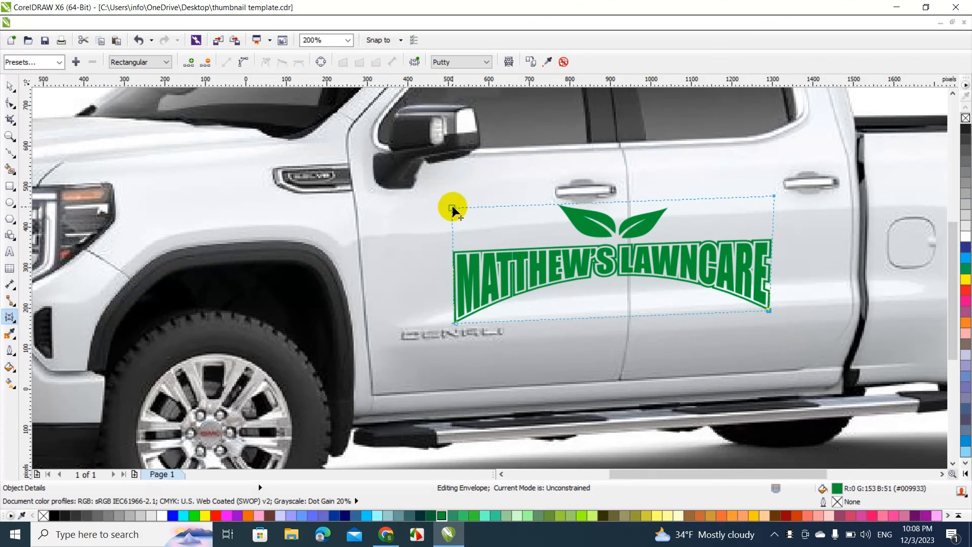
{"action": "left_click_drag", "start_coordinate": [451, 206], "coordinate": [452, 195]}
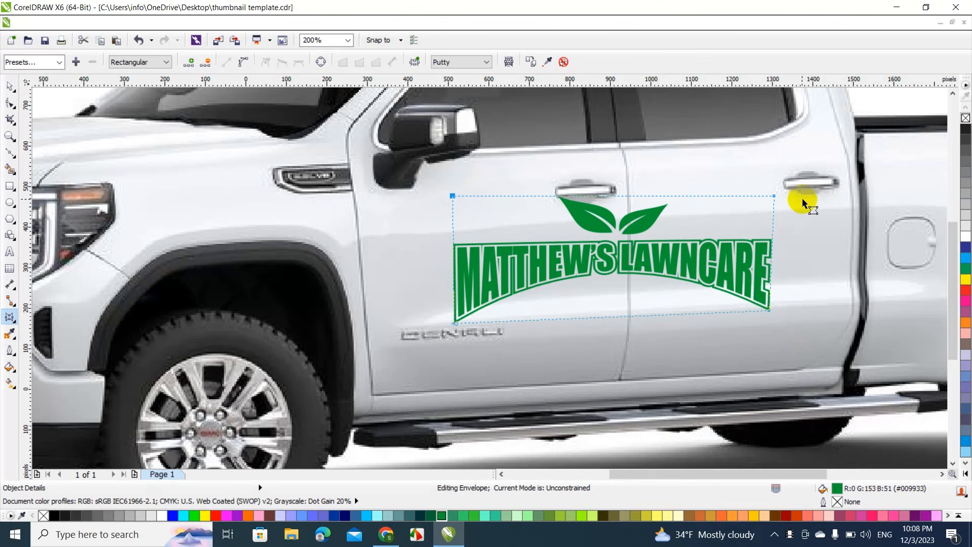
{"action": "left_click_drag", "start_coordinate": [774, 198], "coordinate": [772, 180]}
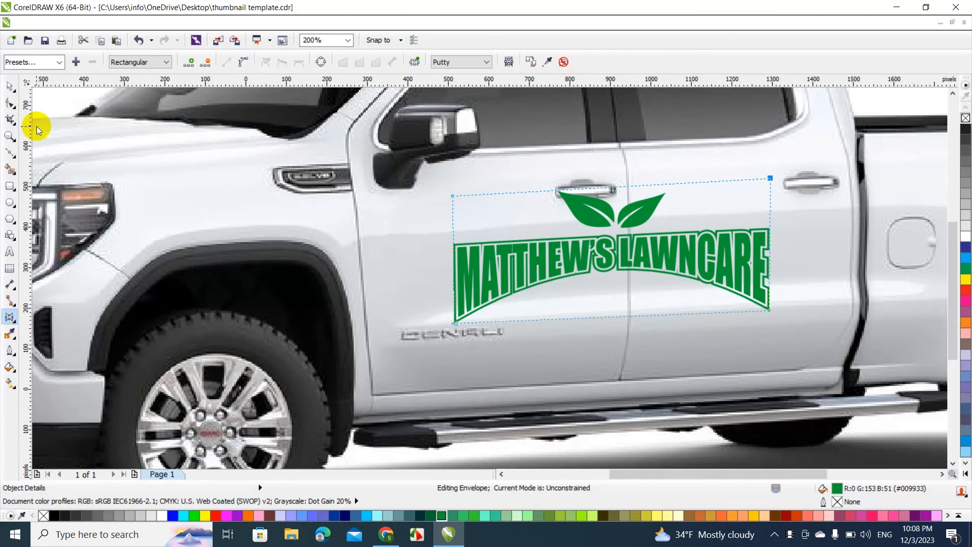
Scale the enveloped logo down proportionally to 91.6%, about 715 × 300 px, keeping its lower-left corner in place
{"action": "left_click", "coordinate": [9, 85]}
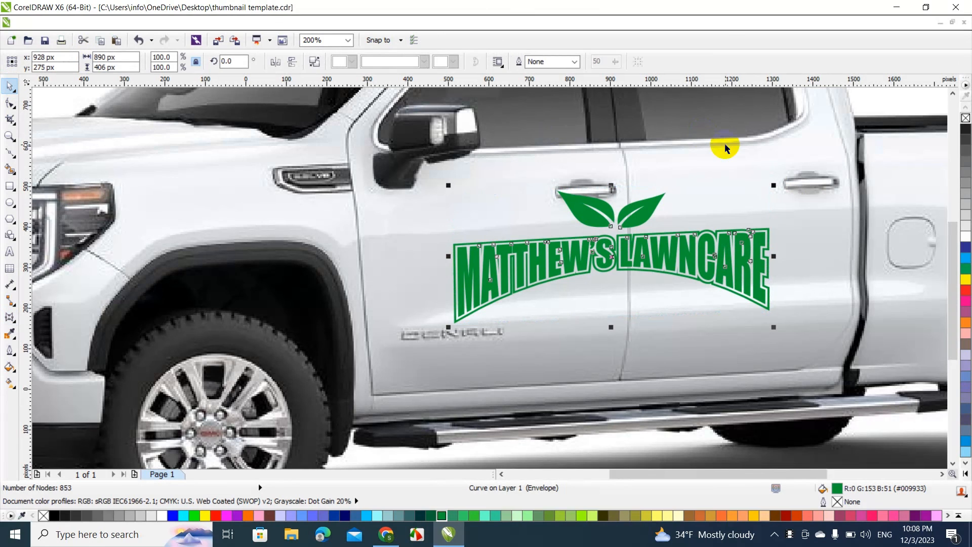
{"action": "left_click_drag", "start_coordinate": [775, 187], "coordinate": [770, 200]}
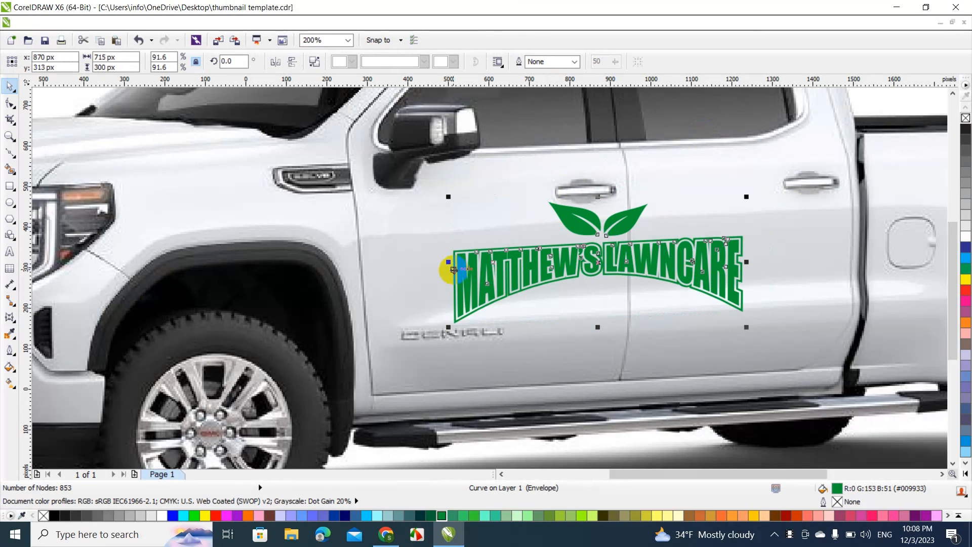
{"action": "left_click", "coordinate": [508, 347]}
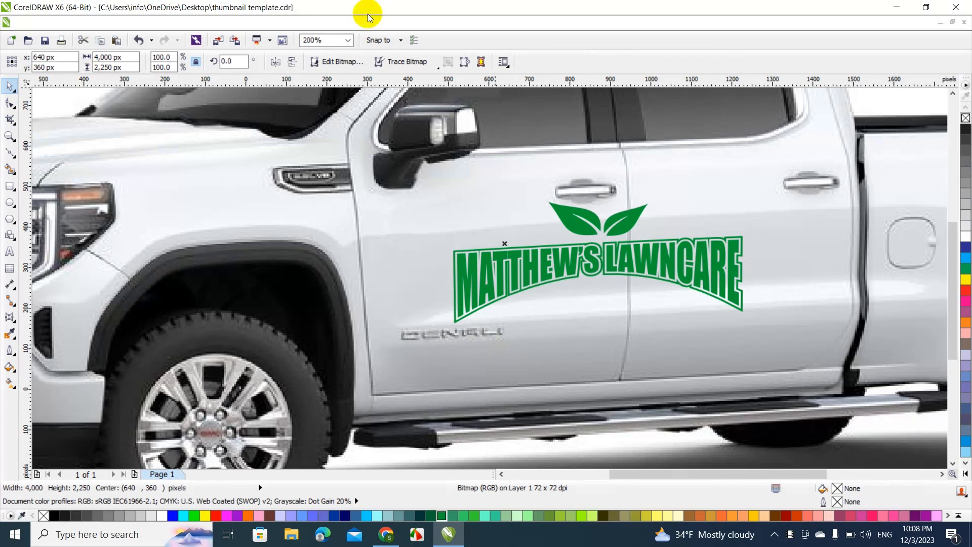
Fit the whole truck in view and try a solid black fill (K:100) on the door logo
{"action": "left_click", "coordinate": [348, 41]}
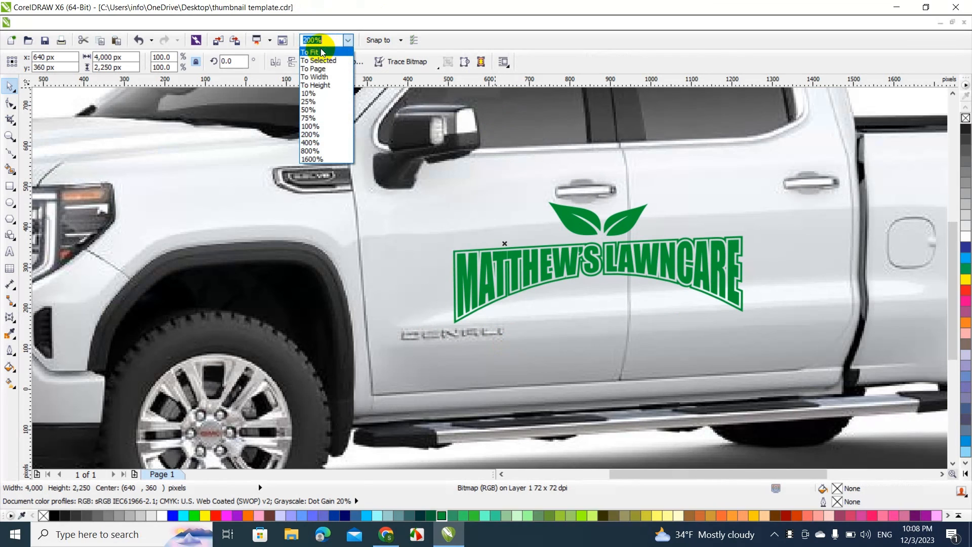
{"action": "left_click", "coordinate": [319, 52]}
{"action": "left_click", "coordinate": [125, 217]}
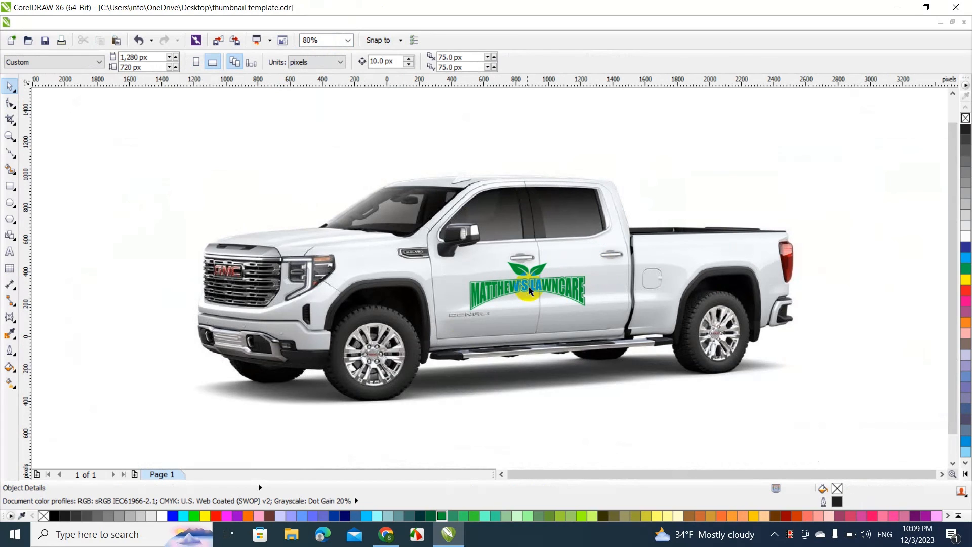
{"action": "left_click", "coordinate": [567, 293]}
{"action": "left_click", "coordinate": [965, 129]}
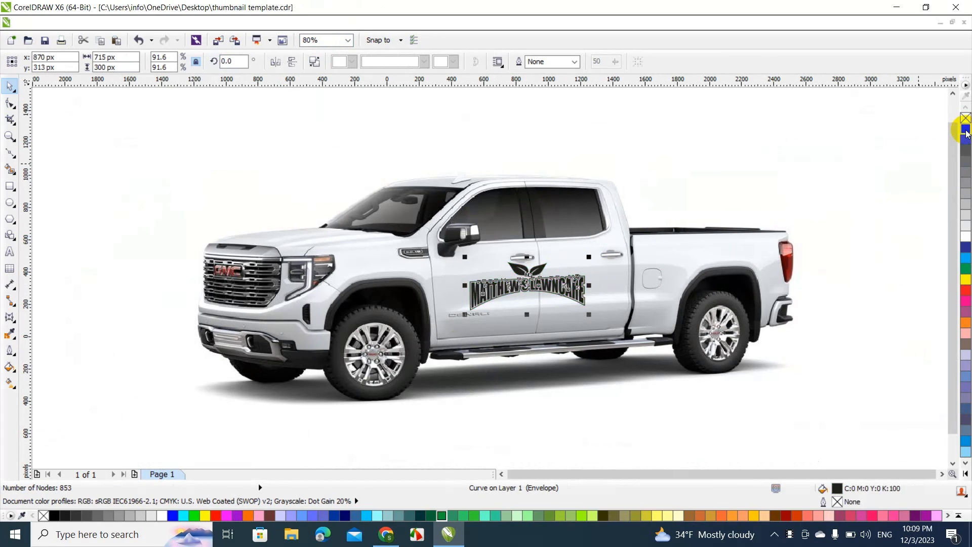
{"action": "left_click", "coordinate": [920, 195]}
Fill the door logo with dark green #006633 (R:0 G:102 B:51) and deselect it
{"action": "left_click", "coordinate": [568, 290]}
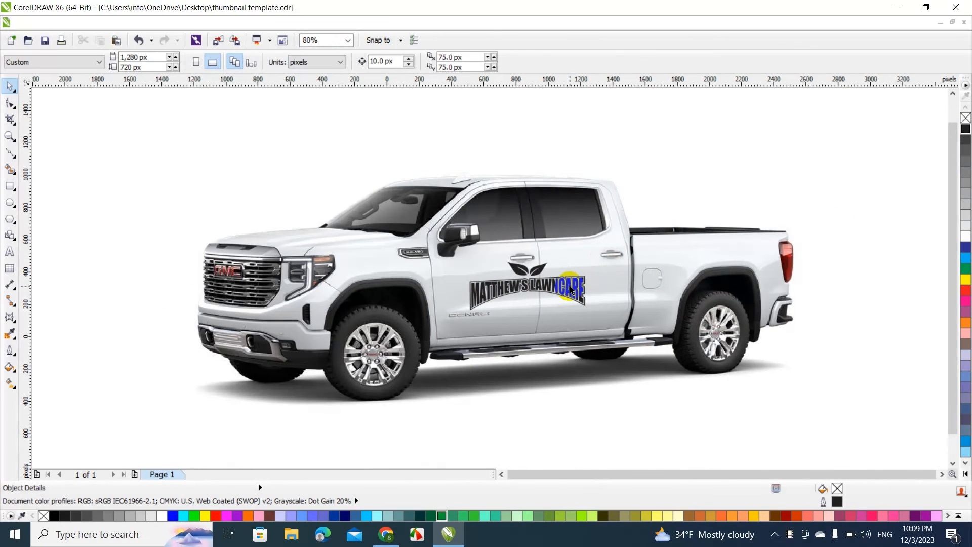
{"action": "left_click", "coordinate": [430, 515]}
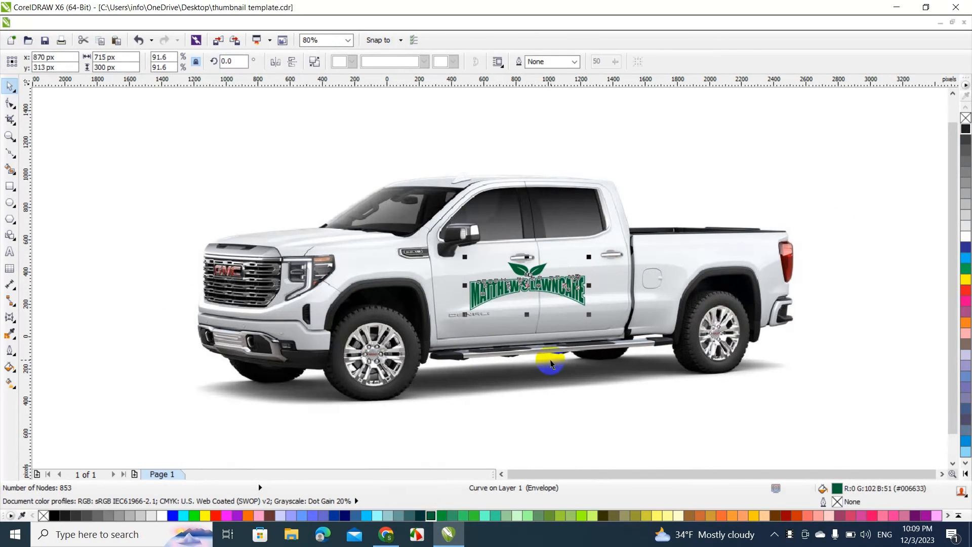
{"action": "left_click", "coordinate": [687, 393]}
{"action": "left_click", "coordinate": [903, 192]}
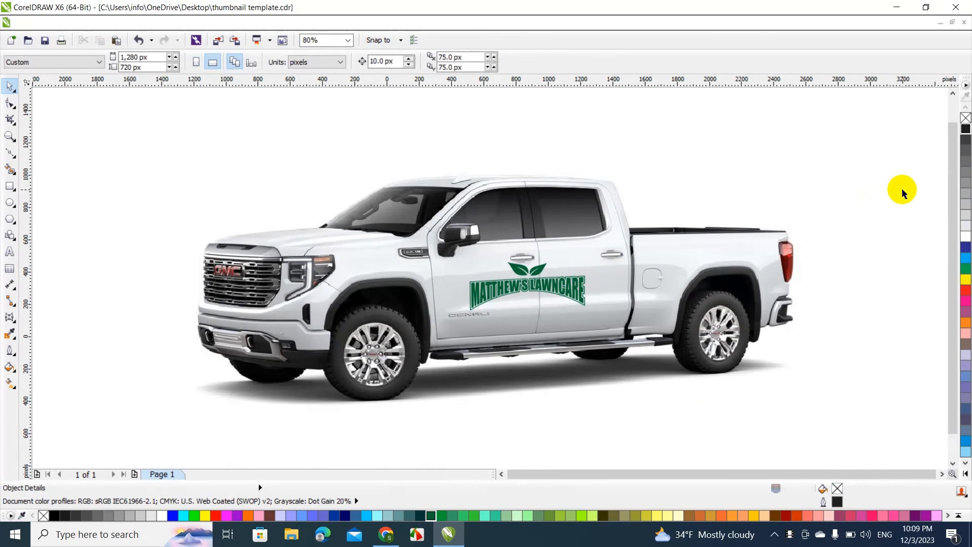